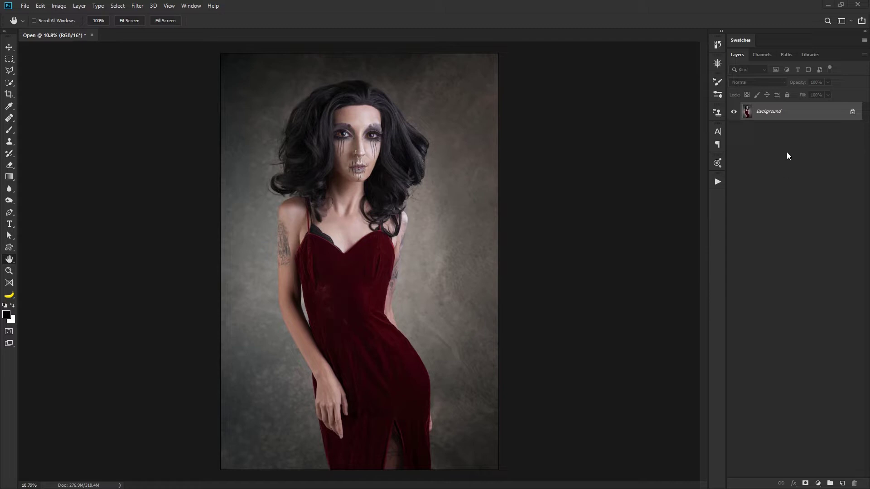
# - Load channel 1's figure mask as a selection and pick a larger Quick Selection brush
pyautogui.click(762, 54)
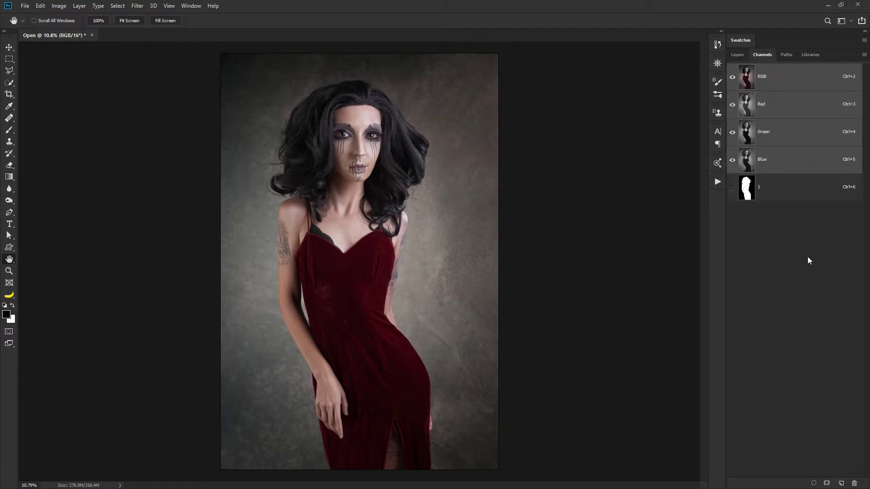
pyautogui.click(730, 191)
pyautogui.click(730, 192)
pyautogui.keyDown('ctrl'); pyautogui.click(747, 189); pyautogui.keyUp('ctrl')
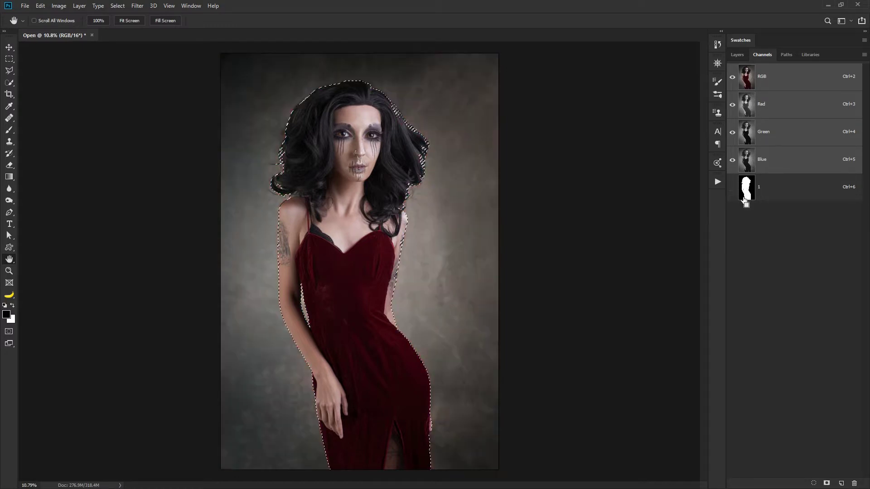
pyautogui.click(738, 55)
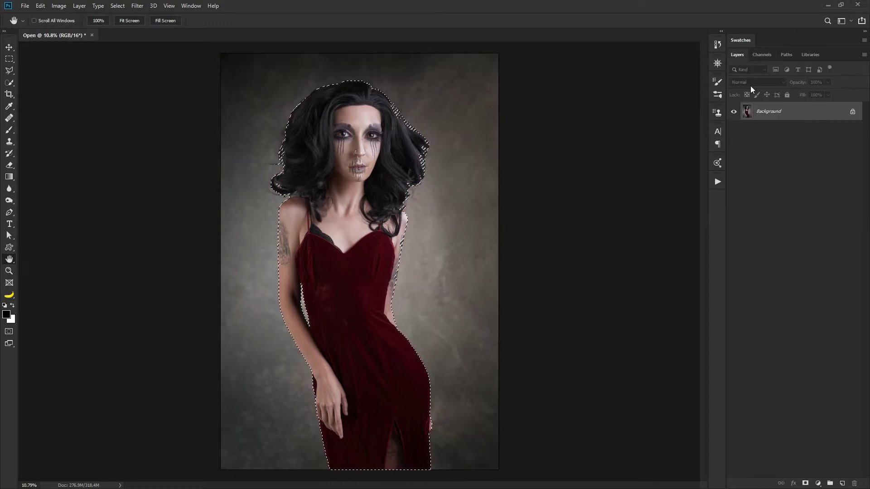
pyautogui.click(10, 83)
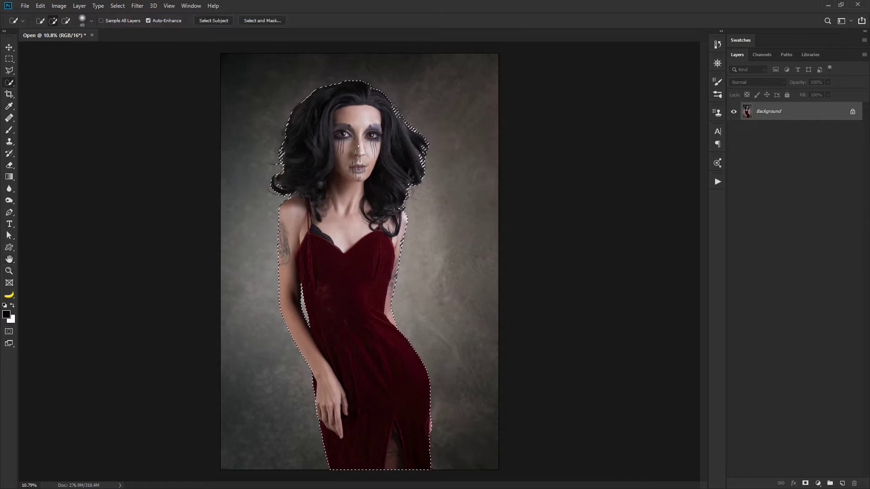
pyautogui.press(']')
pyautogui.press(']')
pyautogui.press(']')
pyautogui.press(']')
pyautogui.press(']')
pyautogui.press(']')
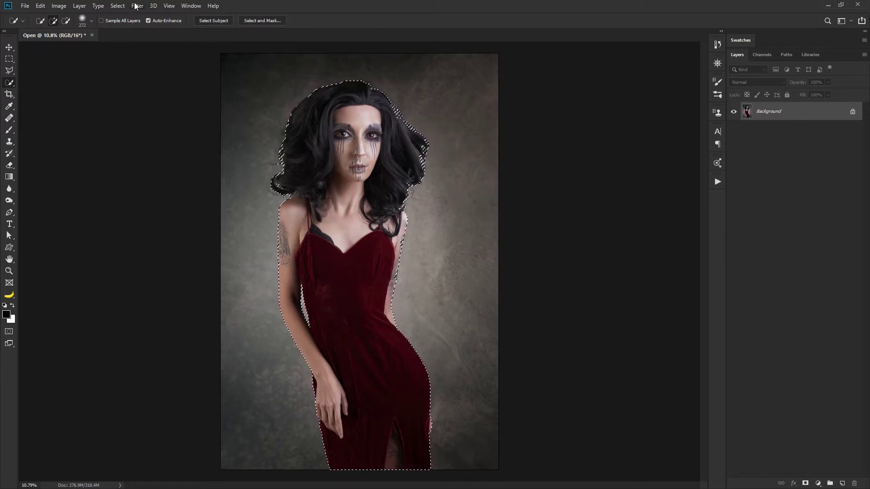
# - Save the current selection as a new channel named 1
pyautogui.click(118, 5)
pyautogui.click(177, 205)
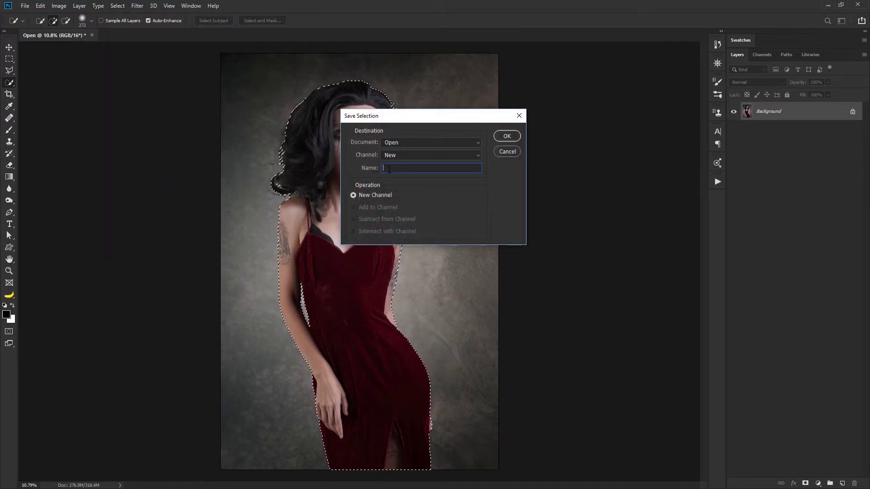
pyautogui.write('1')
pyautogui.click(507, 136)
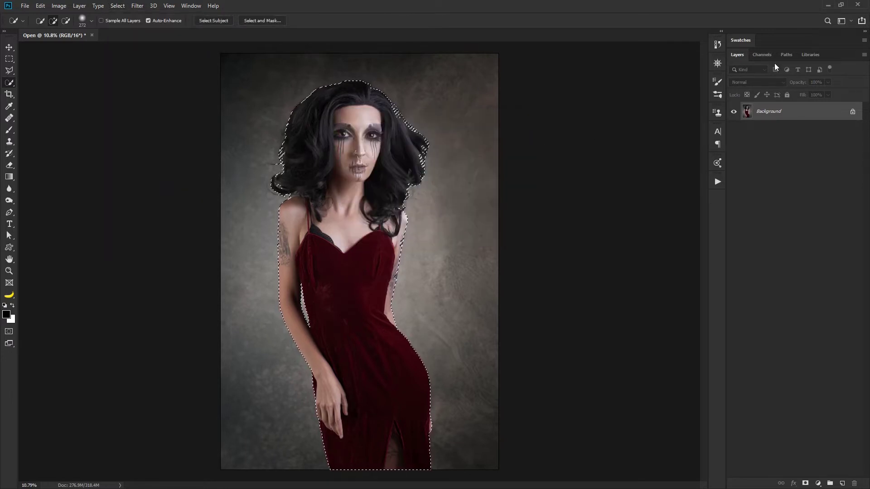
pyautogui.click(765, 55)
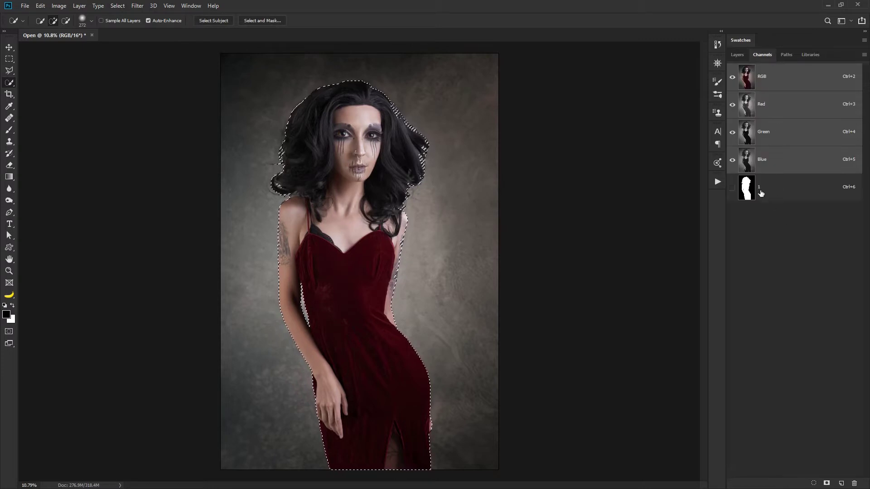
pyautogui.click(737, 55)
# - Reload the selection from channel 1 with Select > Load Selection
pyautogui.click(118, 6)
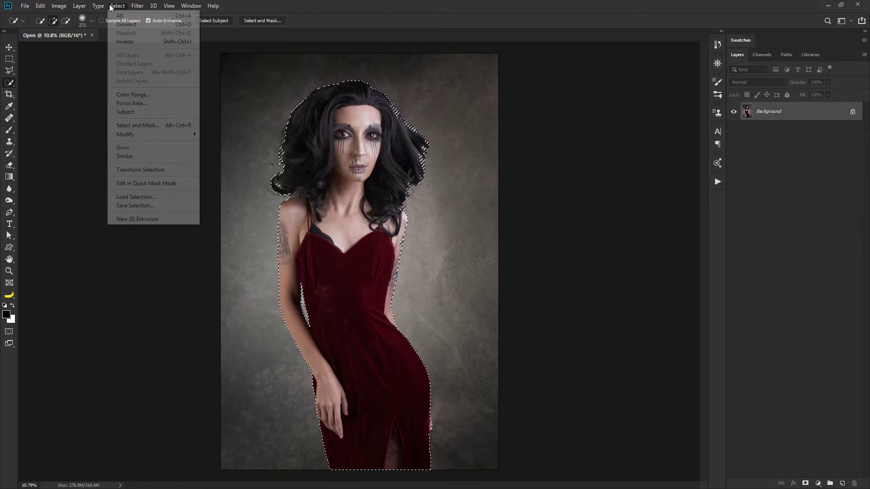
pyautogui.click(139, 196)
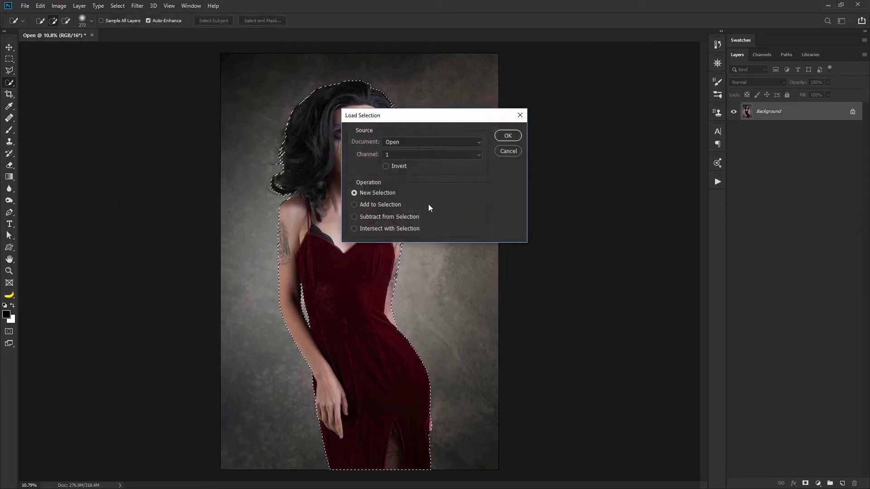
pyautogui.click(428, 157)
pyautogui.click(491, 176)
pyautogui.click(512, 150)
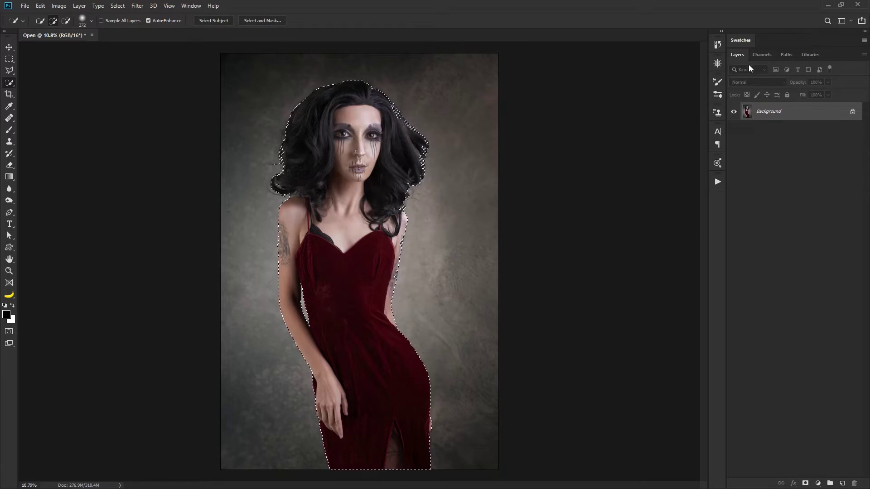
pyautogui.click(761, 56)
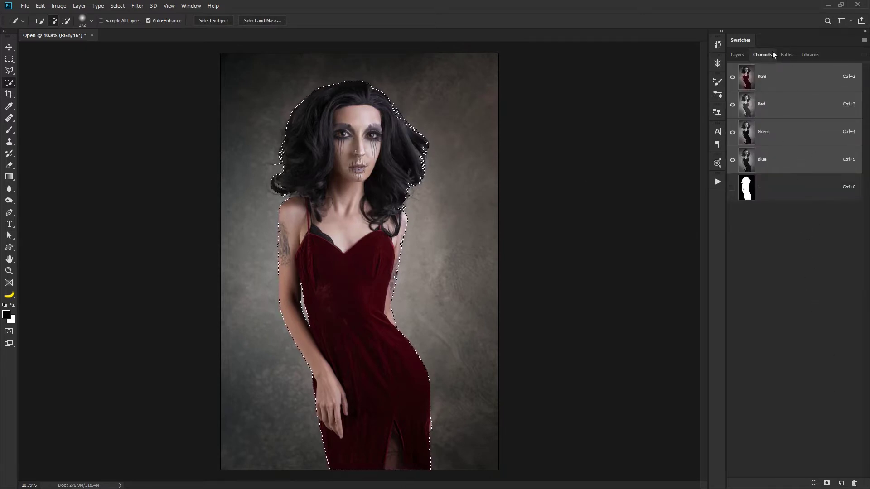
pyautogui.click(739, 57)
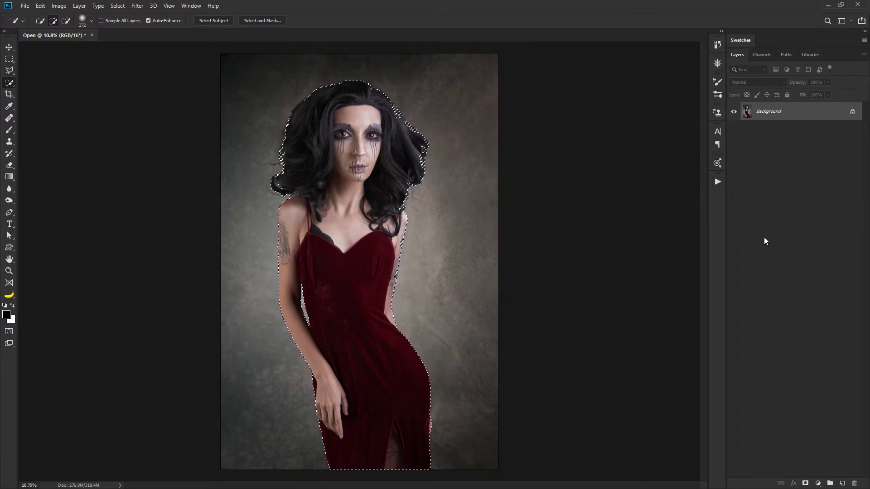
# - Deselect, then place the rose petals image as layer 6, rotated -90°, moved top-left and roughly doubled
pyautogui.hotkey('ctrl', 'd')
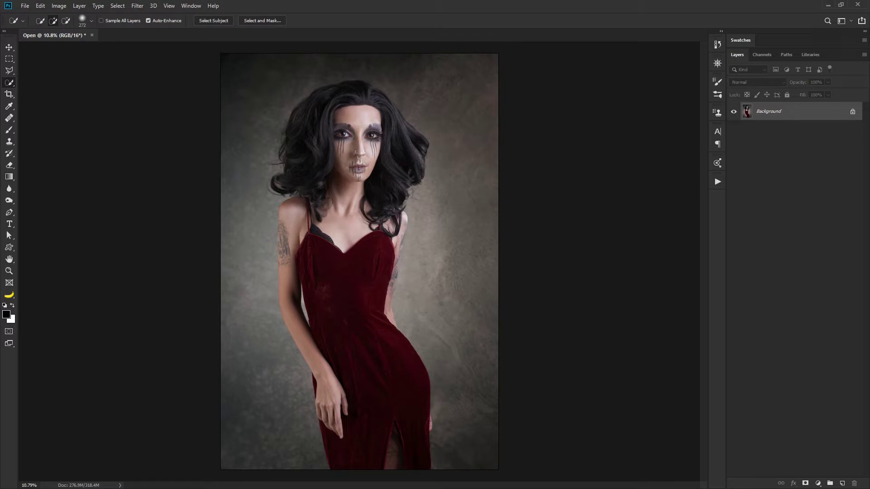
pyautogui.moveTo(869, 299); pyautogui.dragTo(603, 298)
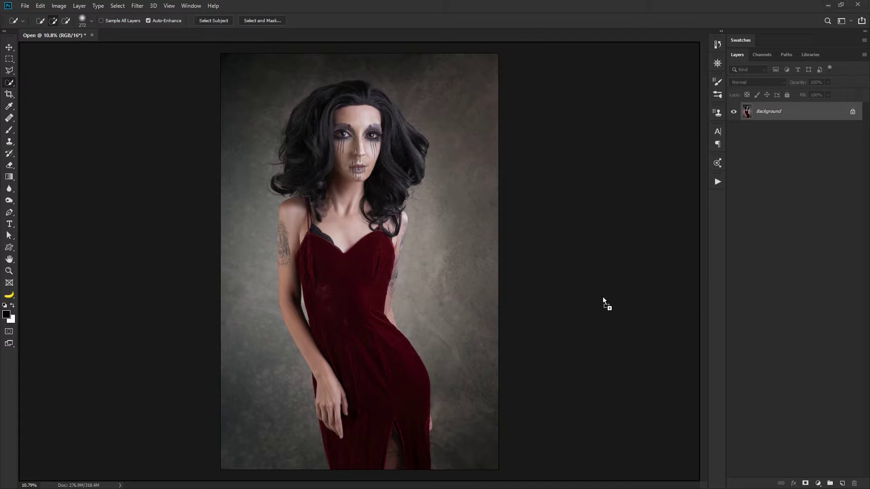
pyautogui.moveTo(433, 242); pyautogui.dragTo(426, 247)
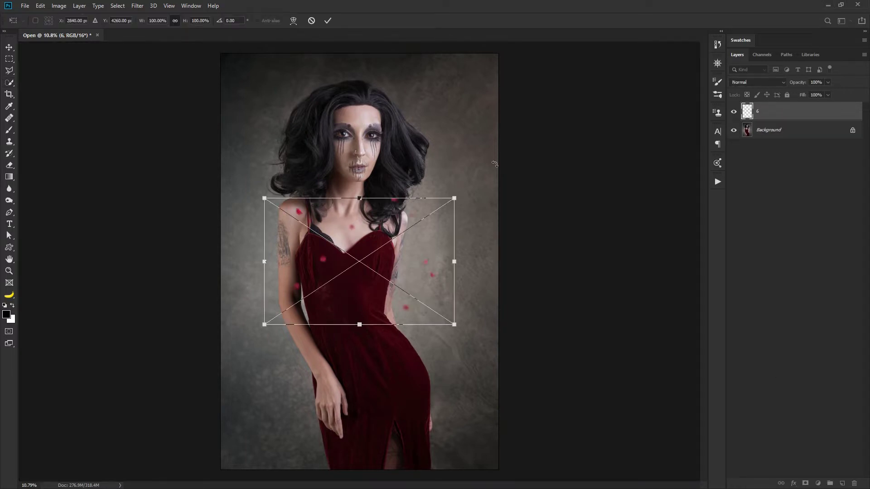
pyautogui.moveTo(471, 187); pyautogui.dragTo(285, 131)
pyautogui.moveTo(349, 214); pyautogui.dragTo(279, 101)
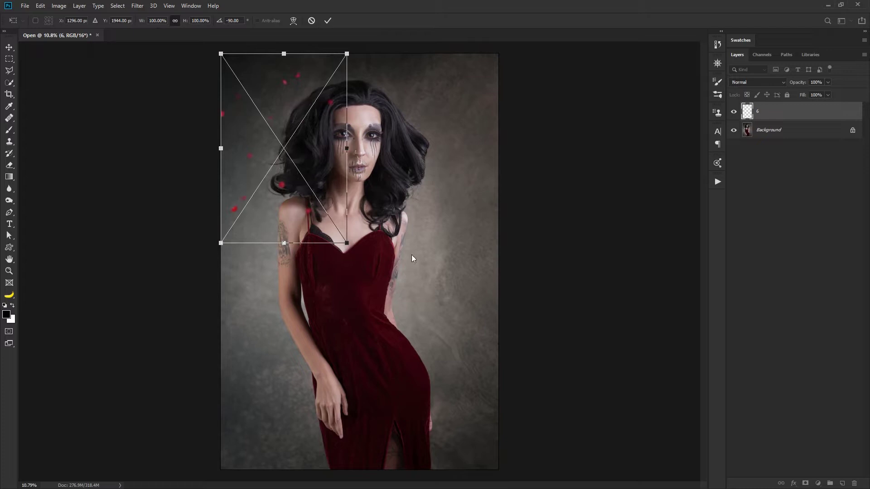
pyautogui.moveTo(350, 245); pyautogui.dragTo(339, 287)
pyautogui.press('w')
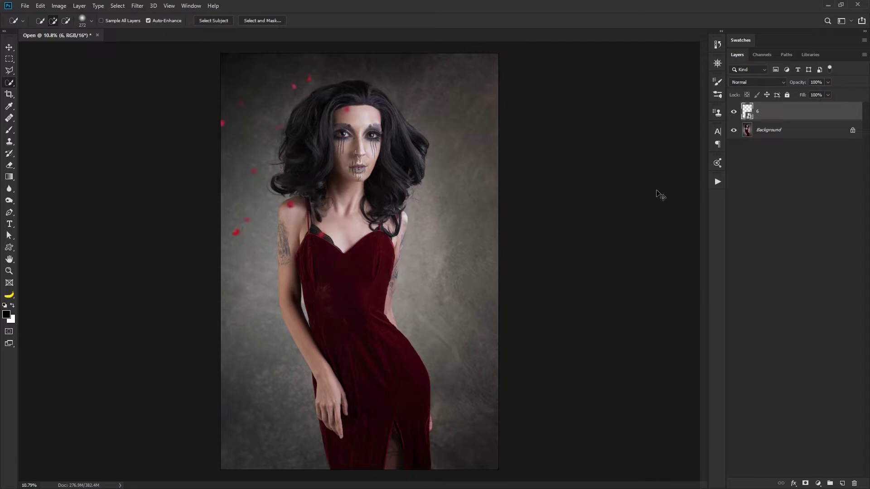
# - Duplicate the petal layer, shifting a copy right and rotating 6 copy 3 by 90°
pyautogui.hotkey('ctrl', 'j')
pyautogui.hotkey('ctrl', 'j')
pyautogui.hotkey('ctrl', 'j')
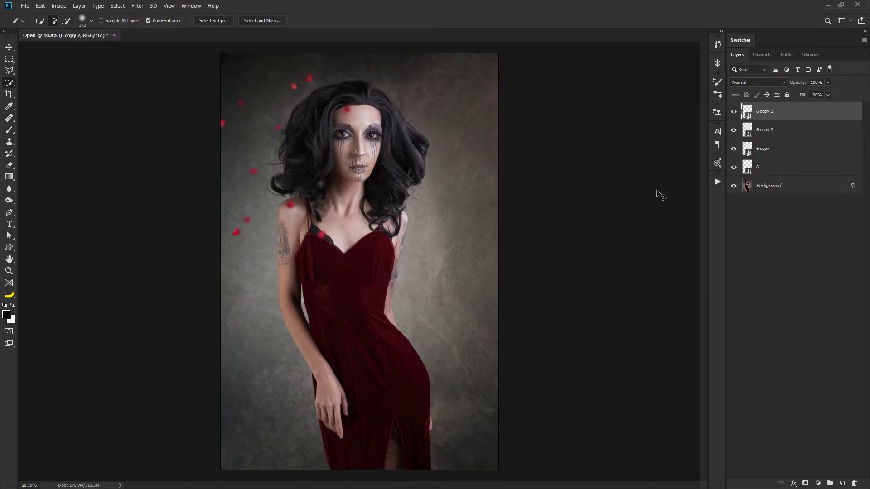
pyautogui.press('v')
pyautogui.moveTo(255, 164); pyautogui.dragTo(392, 189)
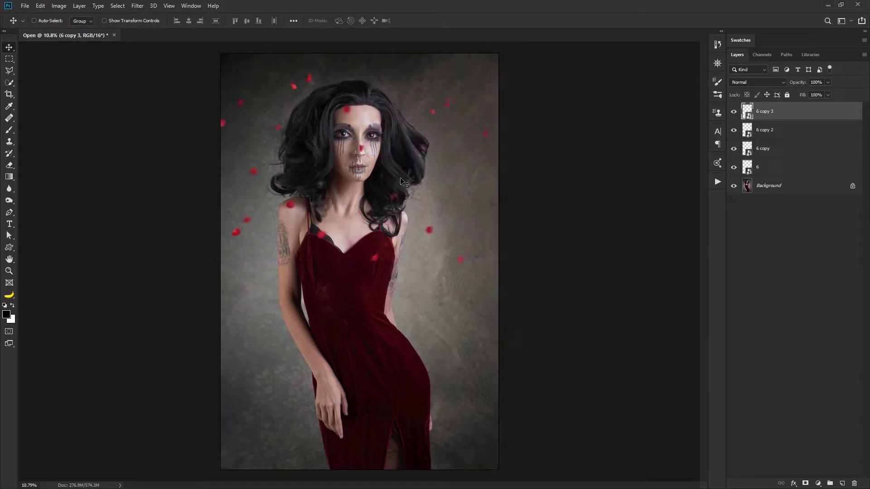
pyautogui.hotkey('ctrl', 't')
pyautogui.moveTo(337, 69); pyautogui.dragTo(522, 299)
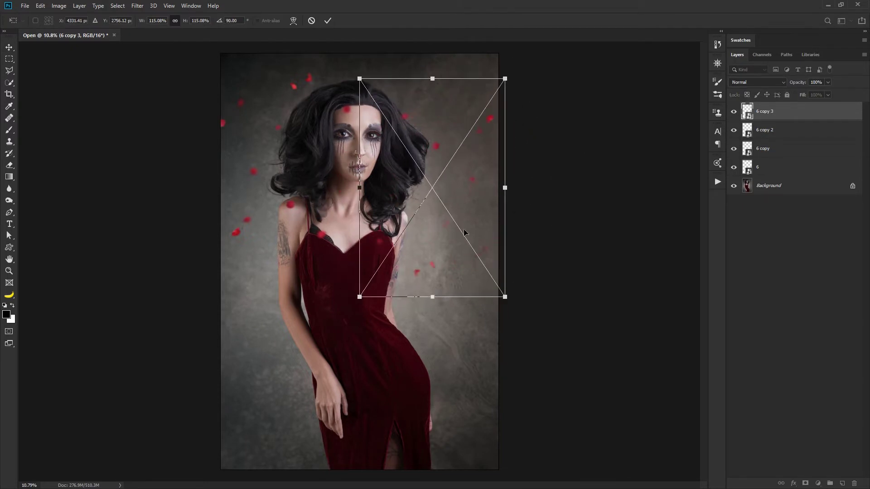
pyautogui.moveTo(464, 230); pyautogui.dragTo(451, 202)
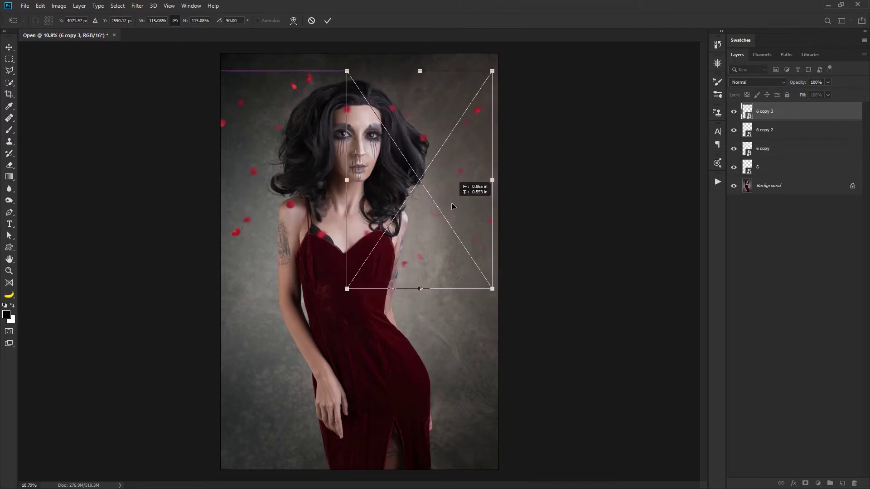
pyautogui.press('Return')
# - Reposition the 6 copy, 6 copy 3 and 6 petals around the portrait, then select all four
pyautogui.click(793, 149)
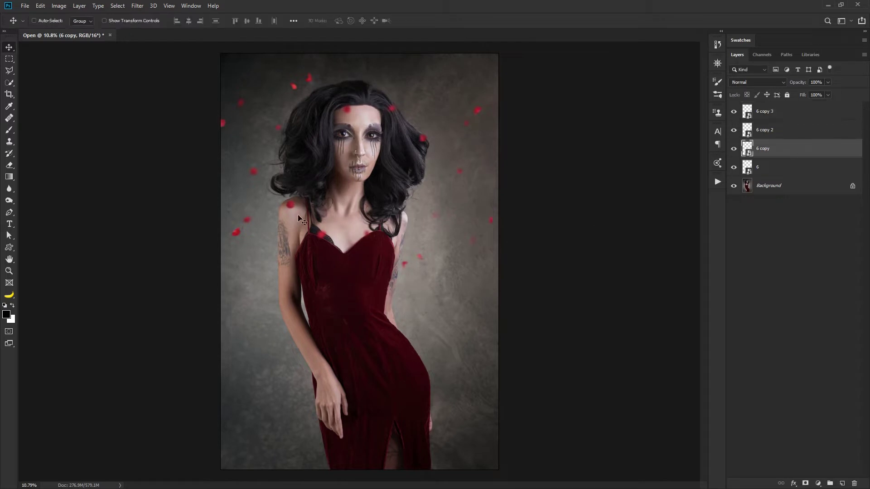
pyautogui.moveTo(303, 221); pyautogui.dragTo(374, 376)
pyautogui.click(784, 114)
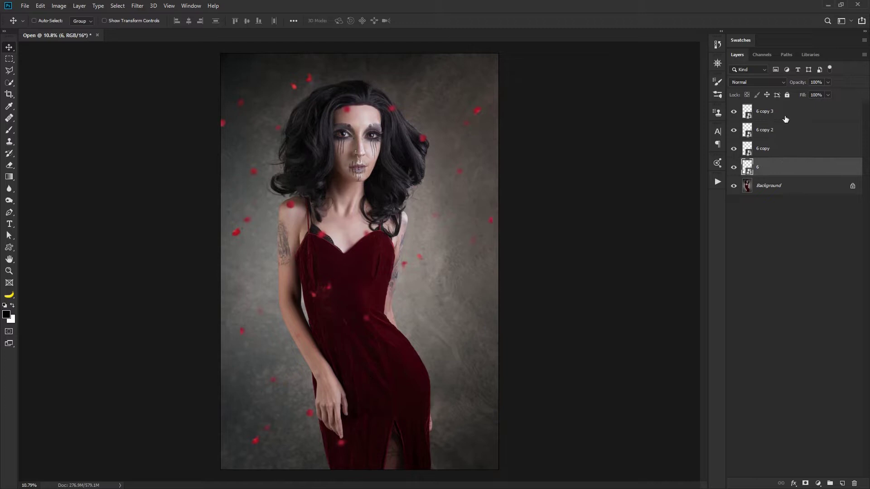
pyautogui.moveTo(600, 253); pyautogui.dragTo(341, 118)
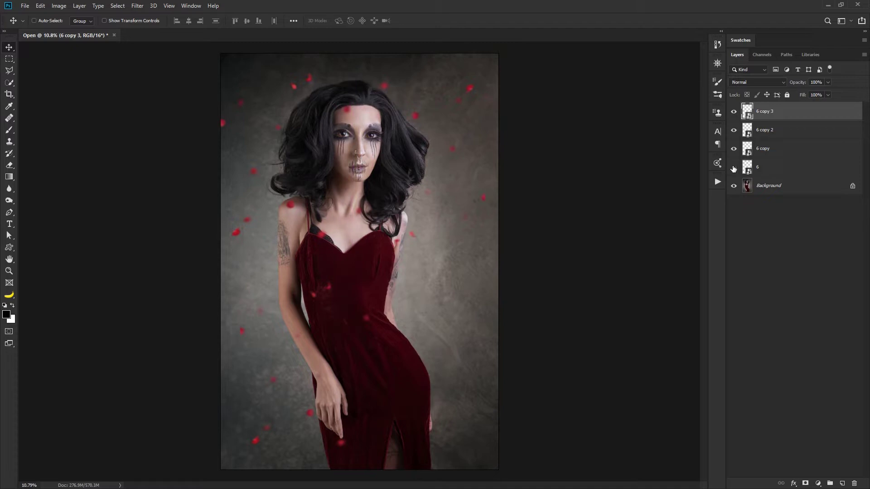
pyautogui.click(800, 167)
pyautogui.moveTo(471, 181); pyautogui.dragTo(456, 252)
pyautogui.click(797, 111)
pyautogui.keyDown('shift'); pyautogui.click(798, 167); pyautogui.keyUp('shift')
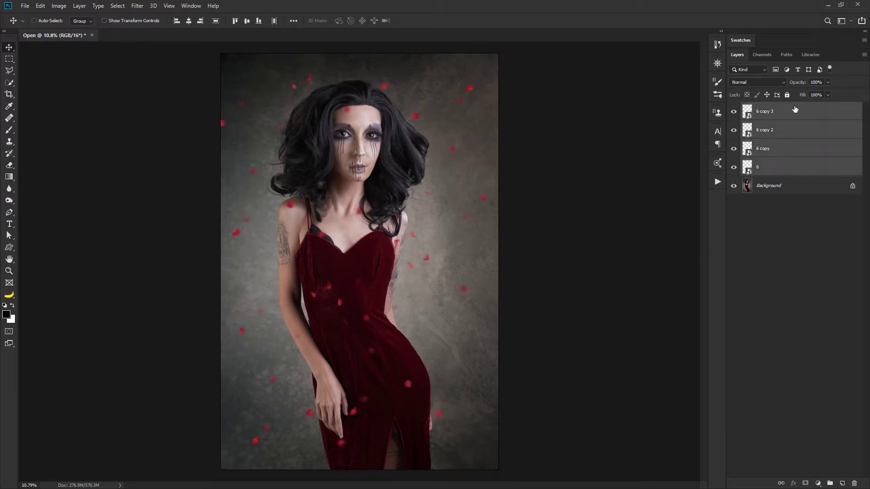
pyautogui.rightClick(776, 167)
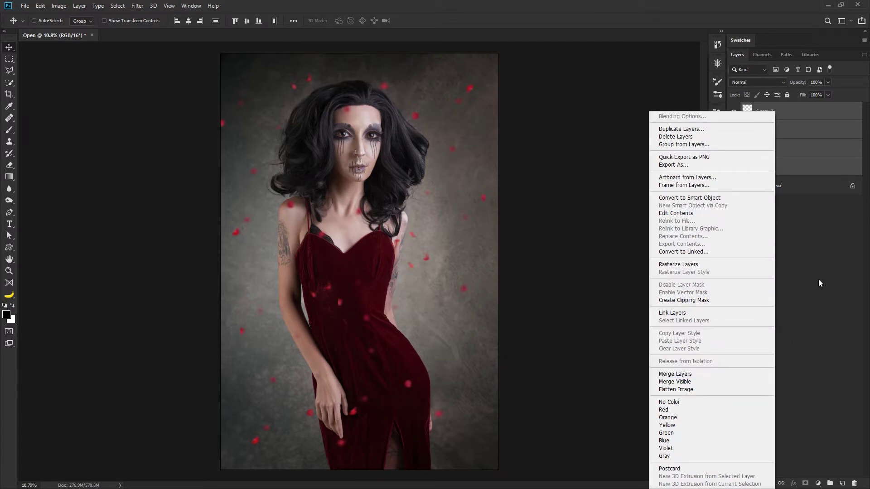
pyautogui.click(711, 373)
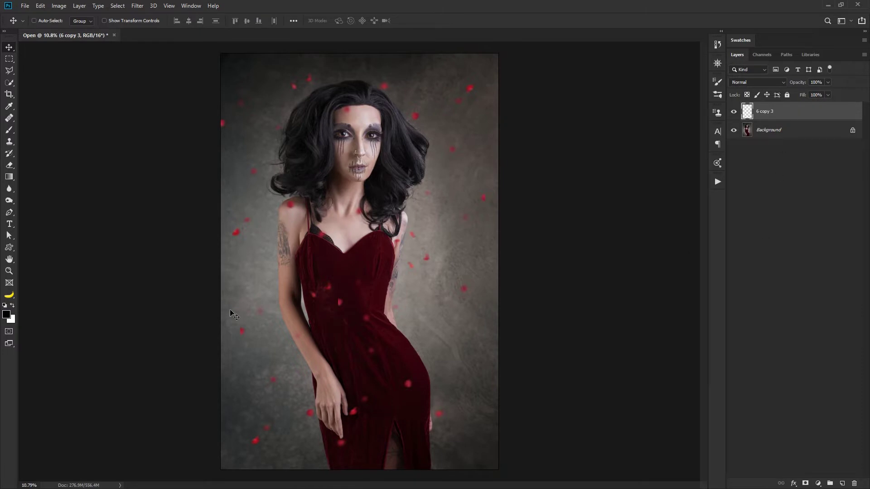
pyautogui.press('z')
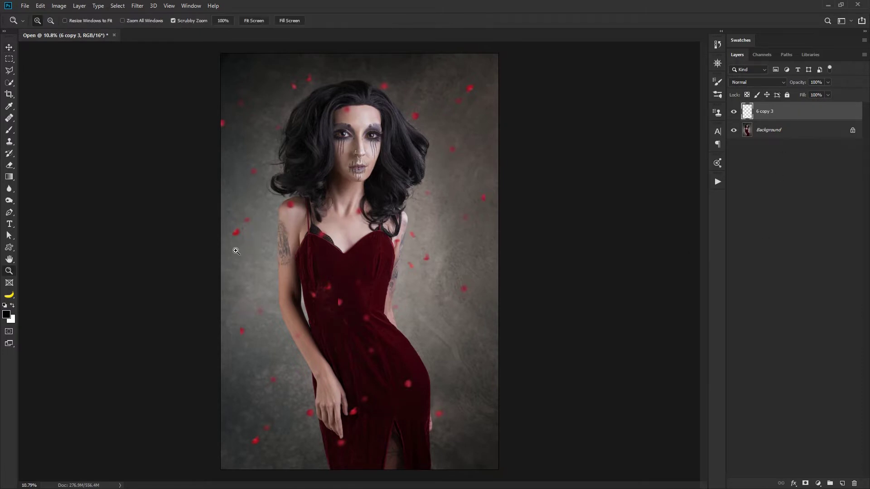
pyautogui.moveTo(237, 233)
pyautogui.mouseDown()
pyautogui.moveTo(326, 155)
pyautogui.moveTo(350, 346)
pyautogui.mouseUp()
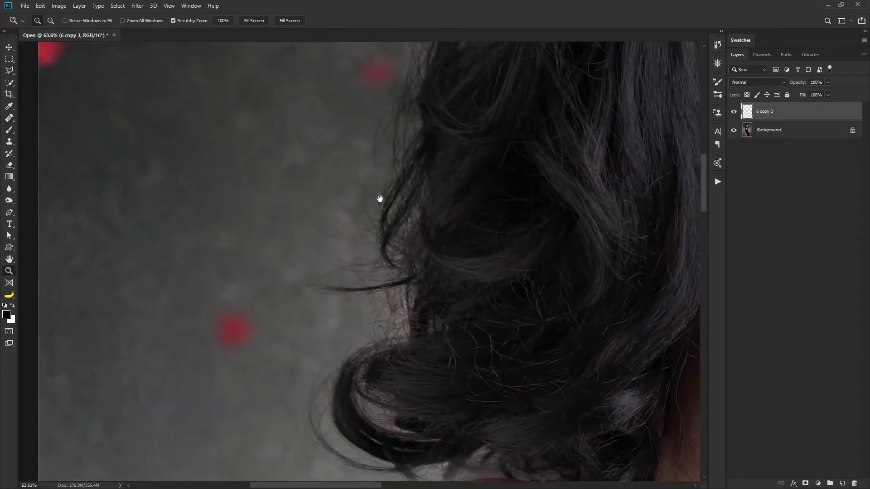
pyautogui.moveTo(381, 200)
pyautogui.mouseDown()
pyautogui.moveTo(470, 354)
pyautogui.moveTo(187, 287)
pyautogui.moveTo(20, 281)
pyautogui.mouseUp()
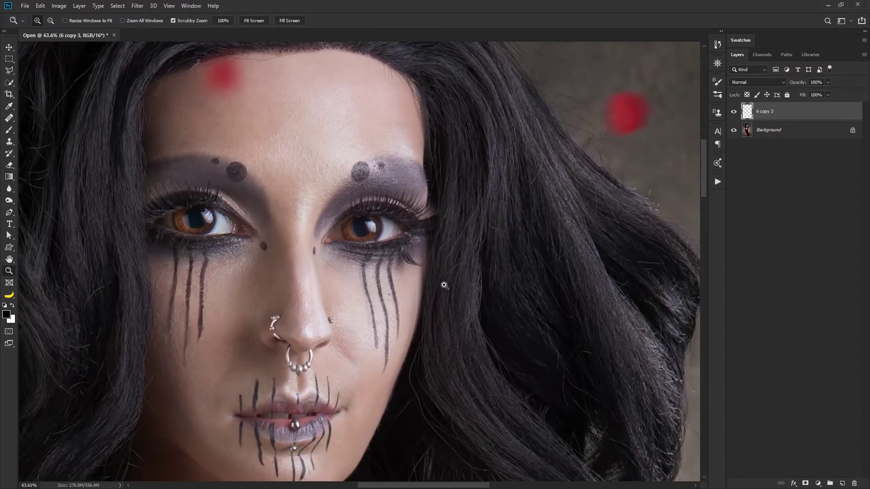
pyautogui.keyDown('alt'); pyautogui.click(465, 318); pyautogui.keyUp('alt')
pyautogui.keyDown('alt'); pyautogui.click(465, 318); pyautogui.keyUp('alt')
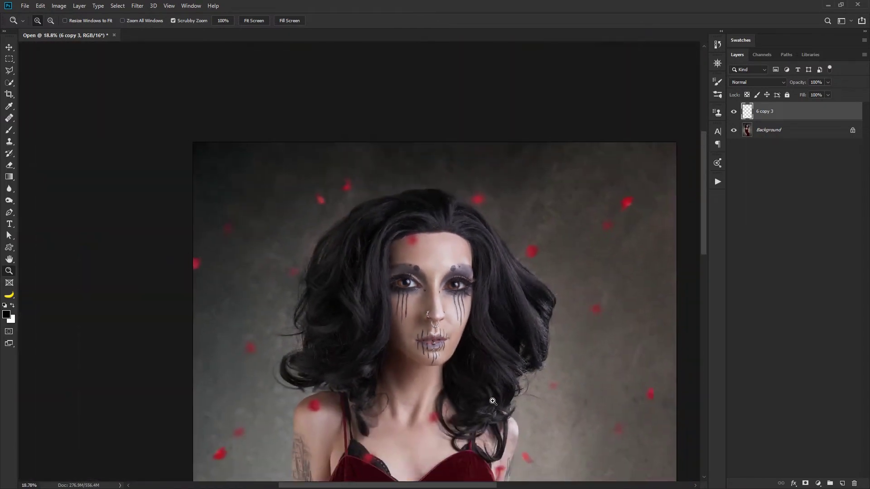
pyautogui.doubleClick(9, 260)
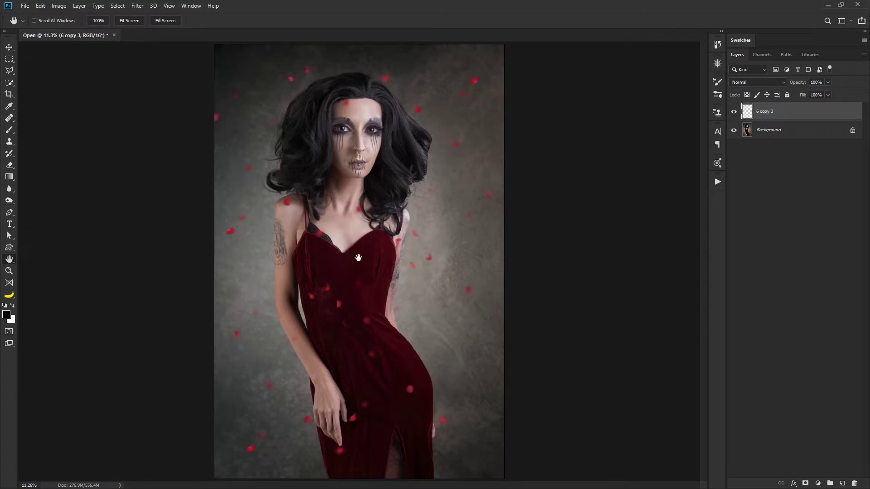
# - Load channel 1's silhouette and add it as a layer mask on 6 copy 3
pyautogui.click(763, 55)
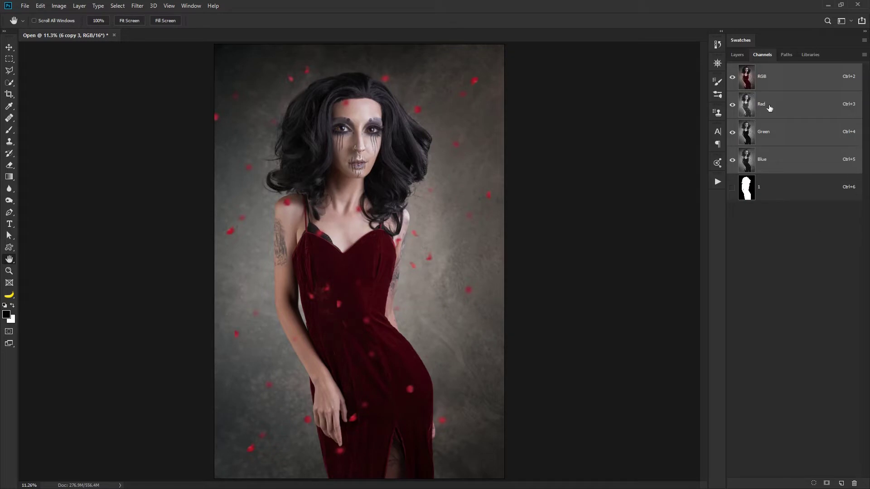
pyautogui.keyDown('ctrl'); pyautogui.click(747, 188); pyautogui.keyUp('ctrl')
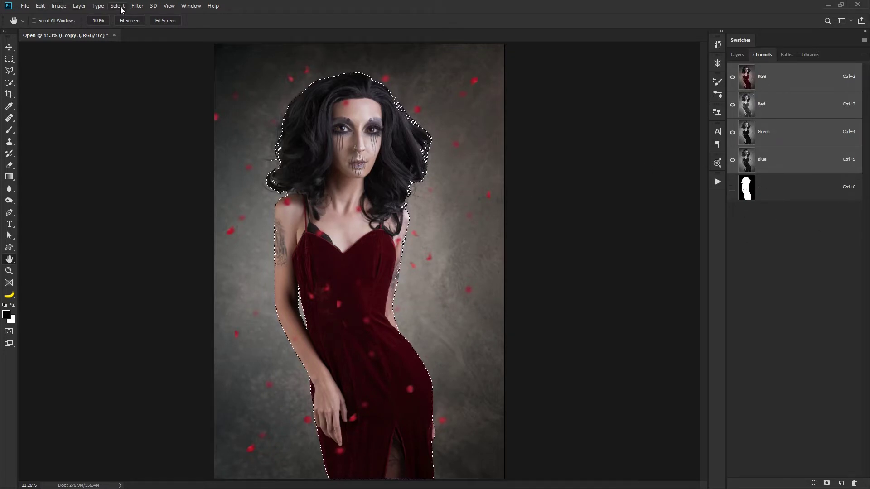
pyautogui.click(738, 55)
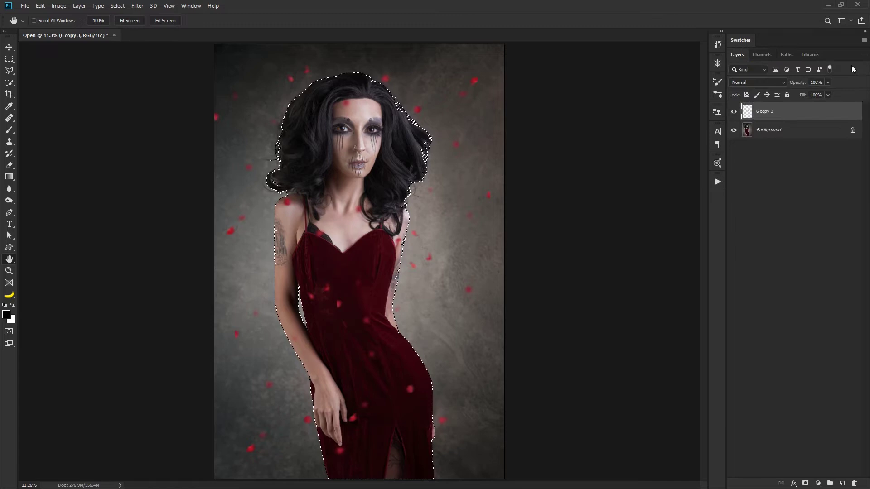
pyautogui.click(804, 484)
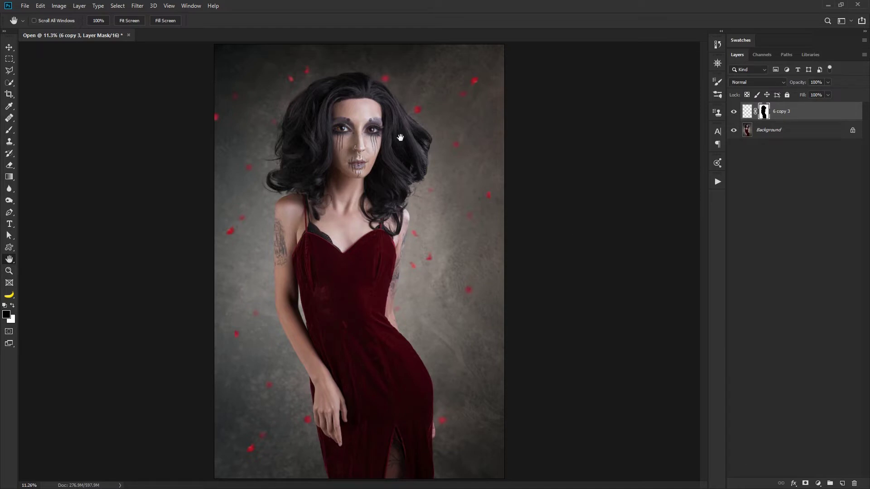
pyautogui.keyDown('alt'); pyautogui.click(764, 113); pyautogui.keyUp('alt')
# - Rename the 6 copy 3 layer 'background', fixing the initial typo, and drop in another petals image
pyautogui.doubleClick(784, 112)
pyautogui.write('b')
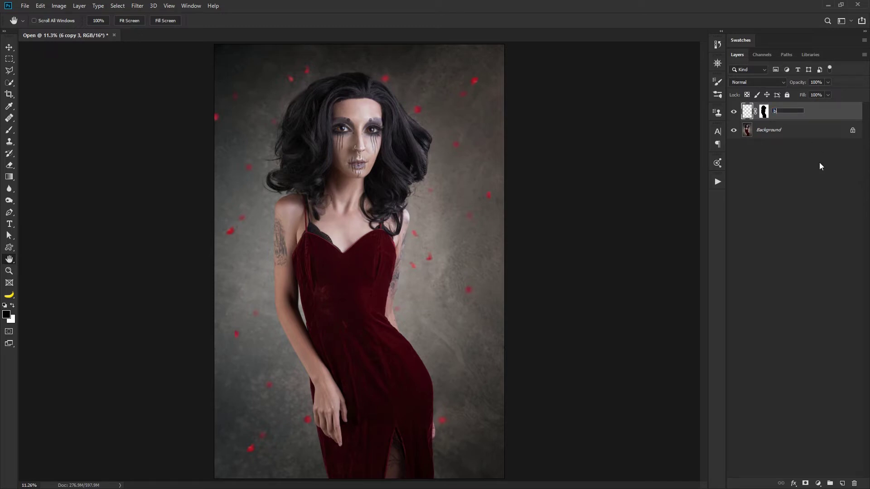
pyautogui.write('akcoround')
pyautogui.press('Return')
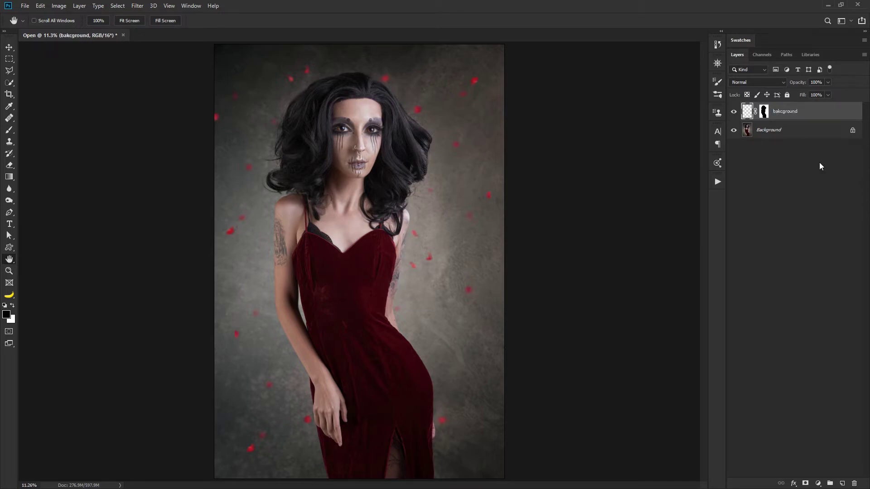
pyautogui.doubleClick(788, 113)
pyautogui.write('ba')
pyautogui.press('Return')
pyautogui.moveTo(406, 258); pyautogui.dragTo(383, 256)
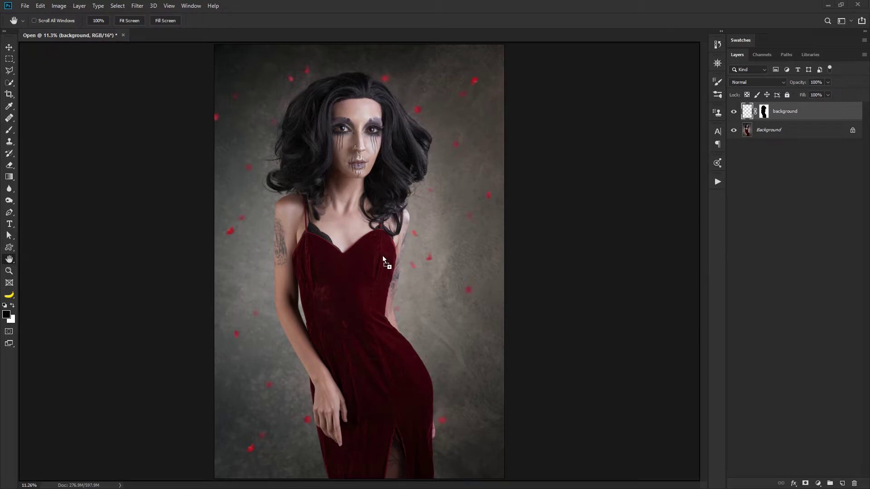
# - Cancel the first petals placement and place layer 14 at -90°, scaled to 219.14% filling the canvas
pyautogui.moveTo(426, 150); pyautogui.dragTo(276, 138)
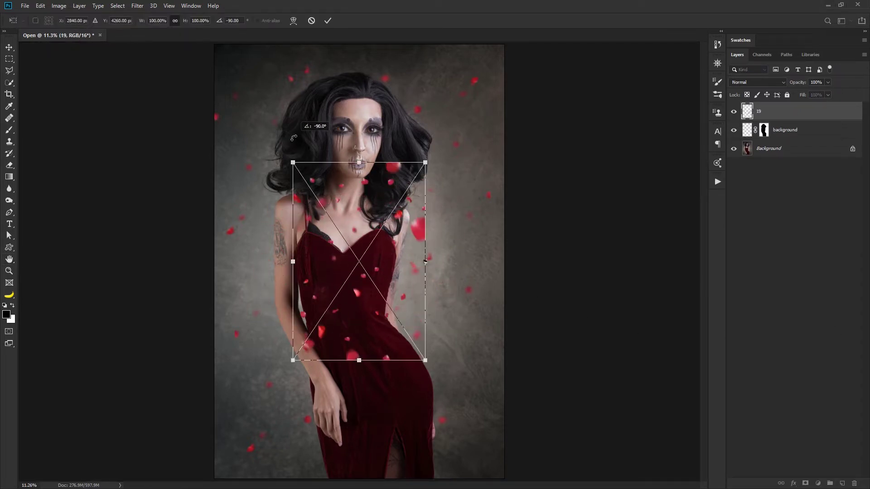
pyautogui.press('Escape')
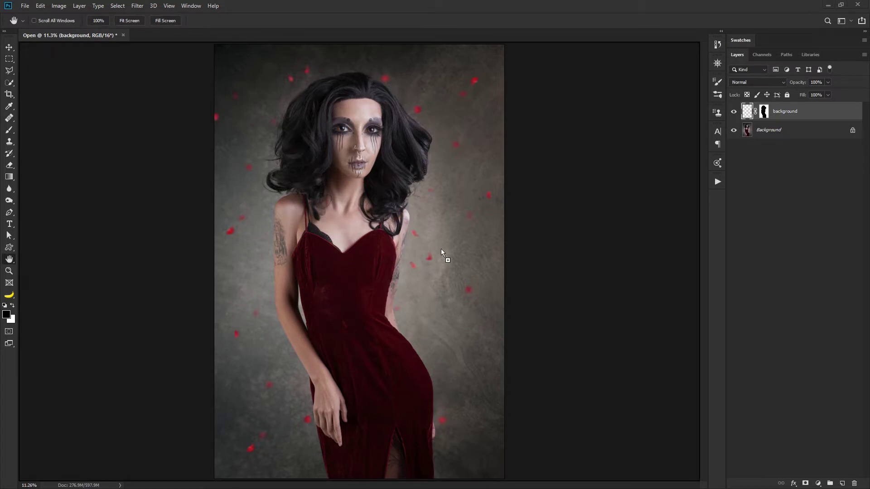
pyautogui.moveTo(441, 250); pyautogui.dragTo(474, 212)
pyautogui.moveTo(464, 173); pyautogui.dragTo(280, 156)
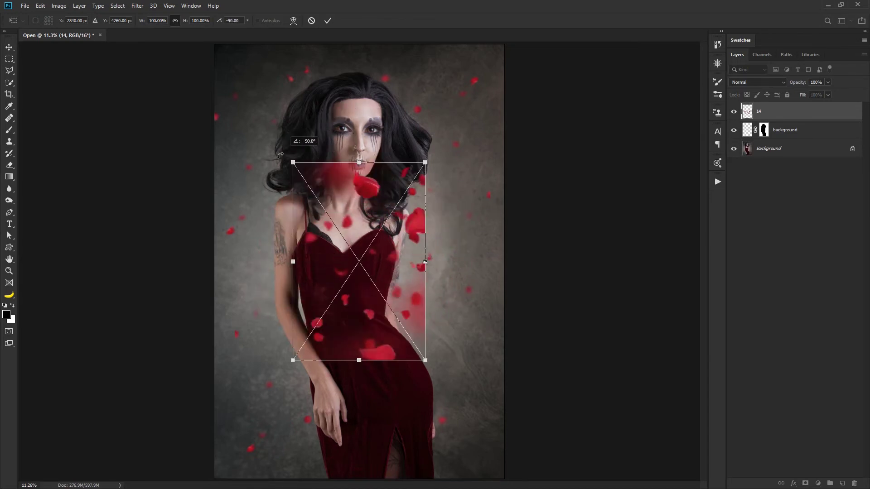
pyautogui.moveTo(355, 215); pyautogui.dragTo(278, 97)
pyautogui.moveTo(347, 242); pyautogui.dragTo(503, 479)
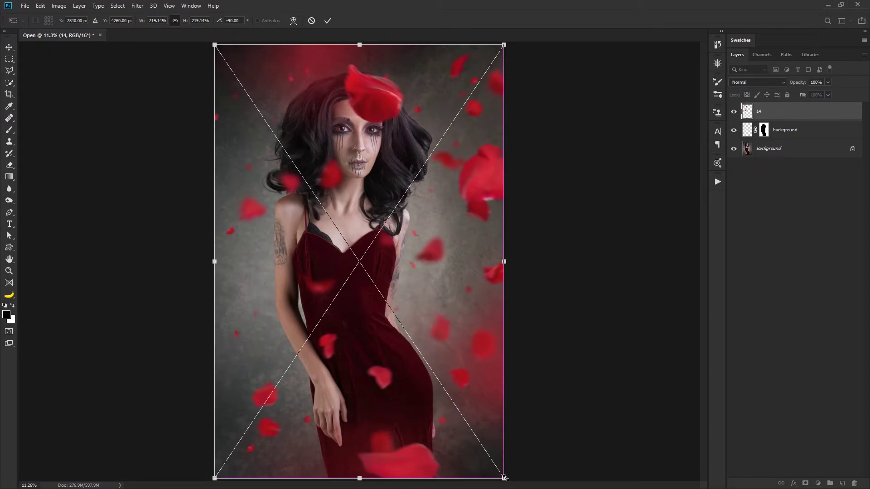
pyautogui.press('space')
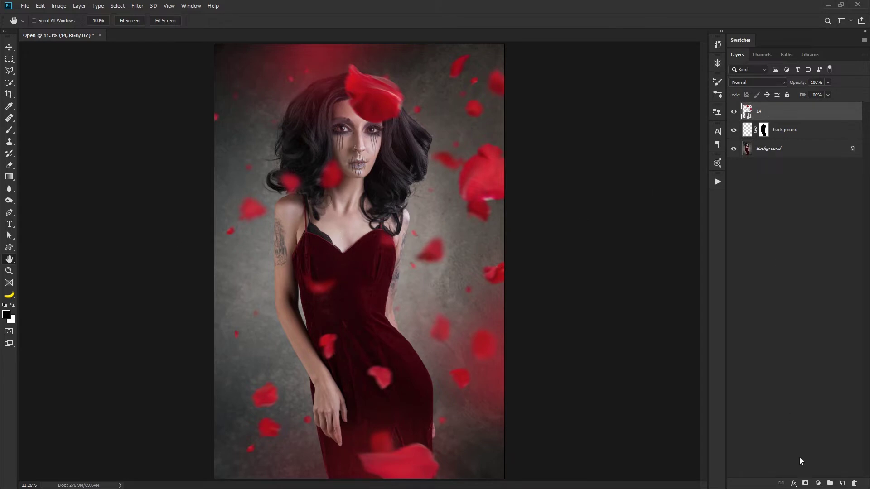
# - Add a layer mask to layer 14 and set up a large brush at 100% flow
pyautogui.click(805, 483)
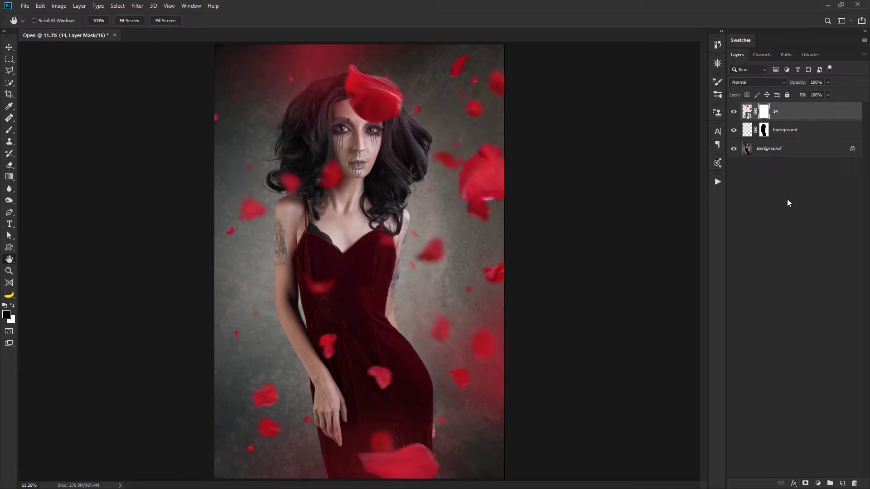
pyautogui.press('b')
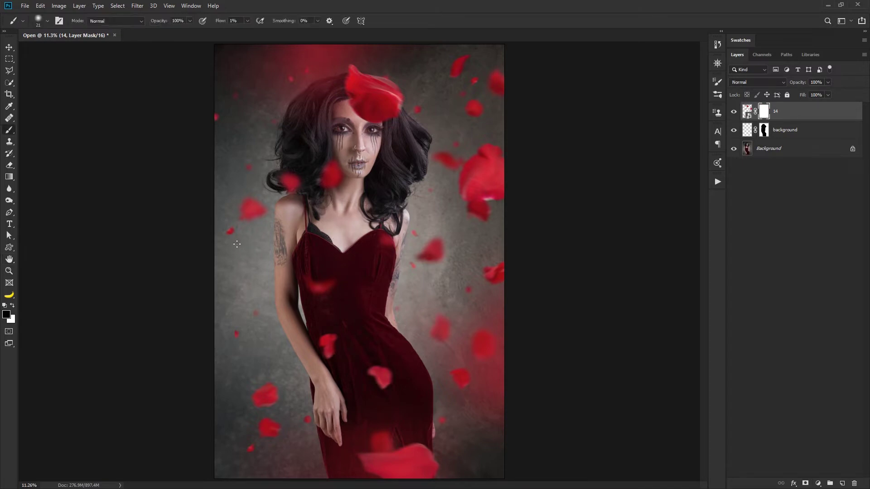
pyautogui.moveTo(339, 183)
pyautogui.mouseDown()
pyautogui.moveTo(330, 180)
pyautogui.moveTo(371, 180)
pyautogui.moveTo(343, 183)
pyautogui.moveTo(316, 125)
pyautogui.moveTo(338, 311)
pyautogui.moveTo(322, 97)
pyautogui.mouseUp()
pyautogui.moveTo(218, 21); pyautogui.dragTo(391, 29)
pyautogui.moveTo(335, 199)
pyautogui.mouseDown()
pyautogui.moveTo(362, 203)
pyautogui.moveTo(325, 221)
pyautogui.mouseUp()
# - Paint black on the mask to hide petals over the chest, dress, head and hair
pyautogui.click(325, 221)
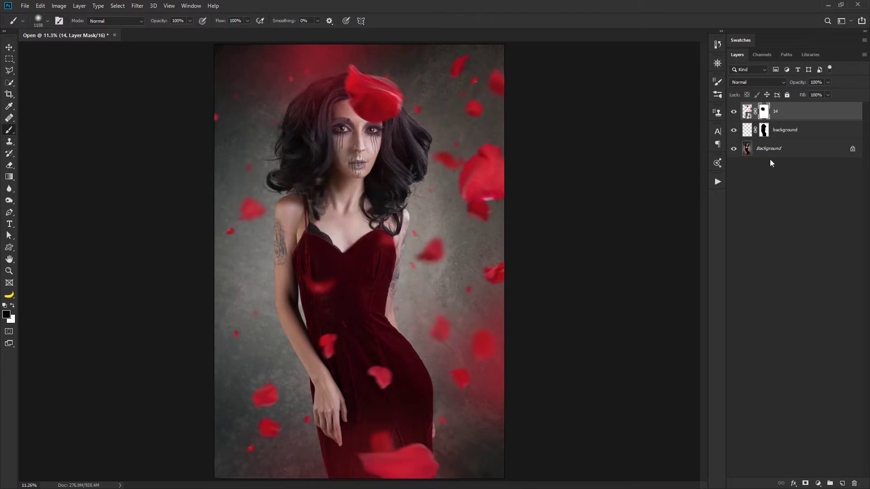
pyautogui.keyDown('alt'); pyautogui.click(766, 115); pyautogui.keyUp('alt')
pyautogui.keyDown('alt'); pyautogui.click(766, 115); pyautogui.keyUp('alt')
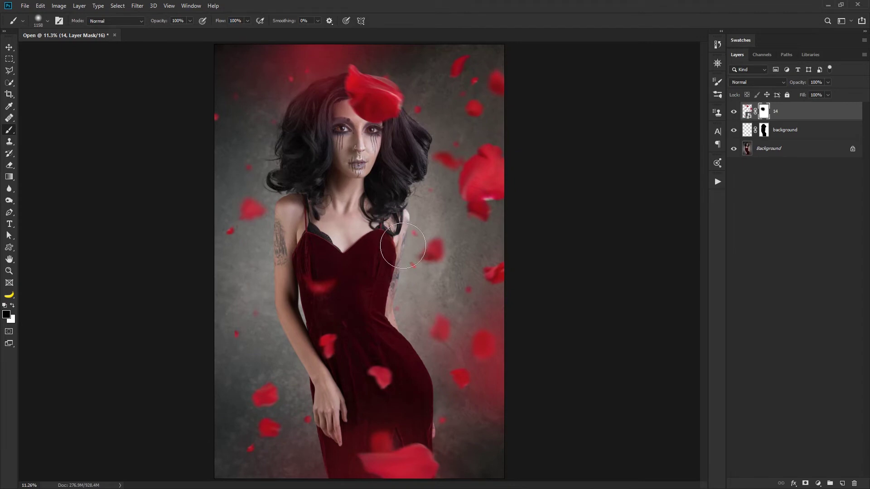
pyautogui.moveTo(352, 291)
pyautogui.mouseDown()
pyautogui.moveTo(329, 295)
pyautogui.moveTo(301, 281)
pyautogui.mouseUp()
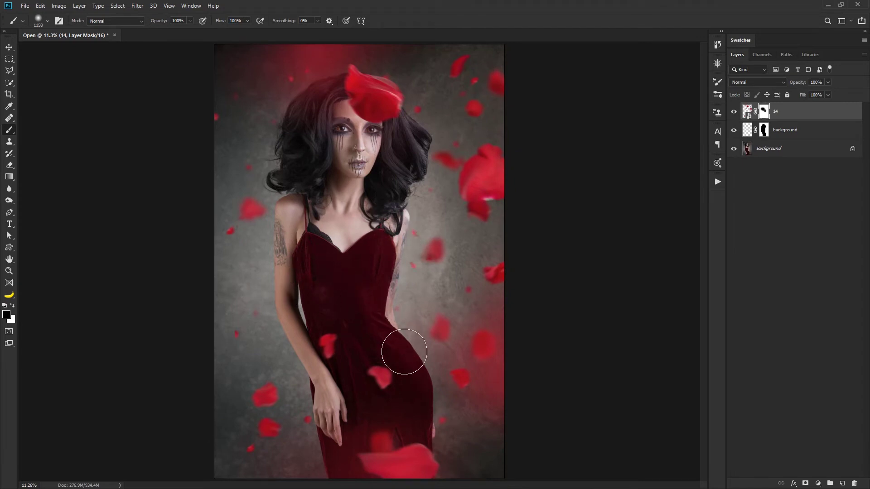
pyautogui.moveTo(396, 426)
pyautogui.mouseDown()
pyautogui.moveTo(344, 473)
pyautogui.moveTo(394, 486)
pyautogui.moveTo(417, 469)
pyautogui.moveTo(427, 478)
pyautogui.moveTo(408, 467)
pyautogui.mouseUp()
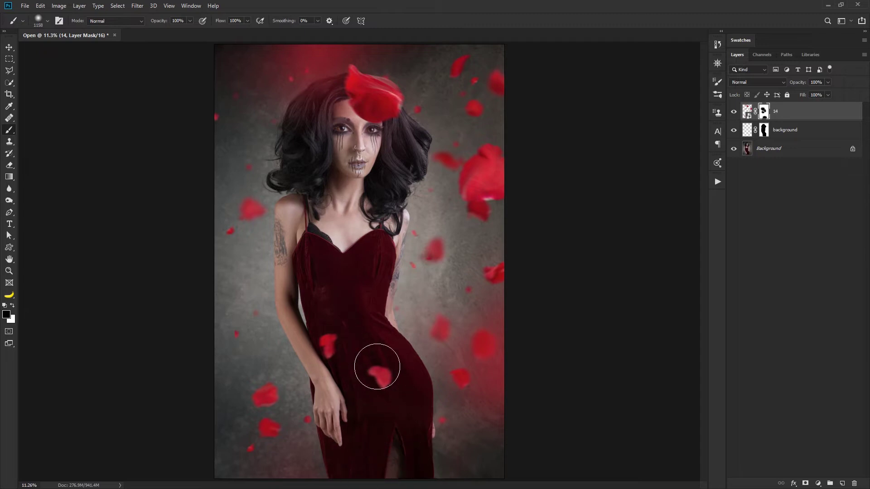
pyautogui.moveTo(383, 93)
pyautogui.mouseDown()
pyautogui.moveTo(381, 90)
pyautogui.moveTo(353, 88)
pyautogui.moveTo(373, 82)
pyautogui.moveTo(347, 67)
pyautogui.moveTo(373, 54)
pyautogui.moveTo(289, 42)
pyautogui.moveTo(321, 41)
pyautogui.moveTo(324, 132)
pyautogui.moveTo(308, 87)
pyautogui.moveTo(247, 53)
pyautogui.moveTo(209, 47)
pyautogui.moveTo(305, 125)
pyautogui.mouseUp()
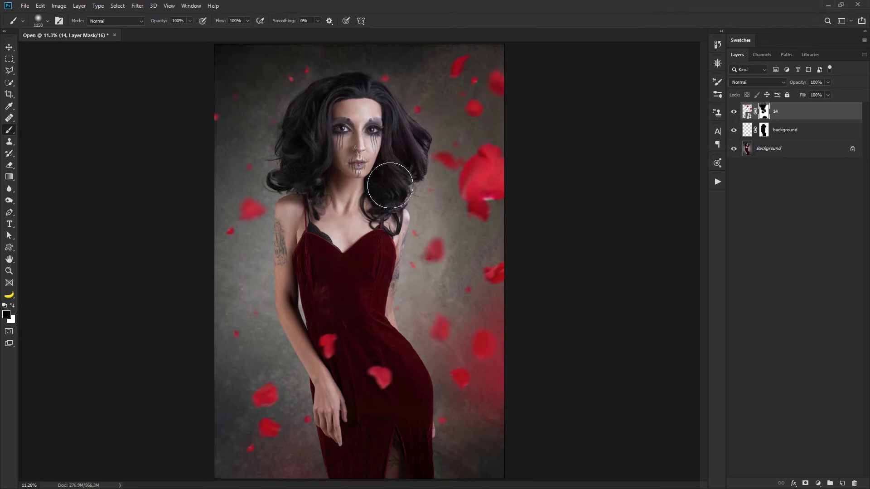
pyautogui.moveTo(431, 189)
pyautogui.mouseDown()
pyautogui.moveTo(481, 212)
pyautogui.moveTo(453, 197)
pyautogui.moveTo(494, 161)
pyautogui.moveTo(488, 191)
pyautogui.moveTo(488, 162)
pyautogui.moveTo(474, 186)
pyautogui.moveTo(471, 198)
pyautogui.moveTo(488, 192)
pyautogui.moveTo(490, 219)
pyautogui.moveTo(477, 218)
pyautogui.moveTo(491, 193)
pyautogui.mouseUp()
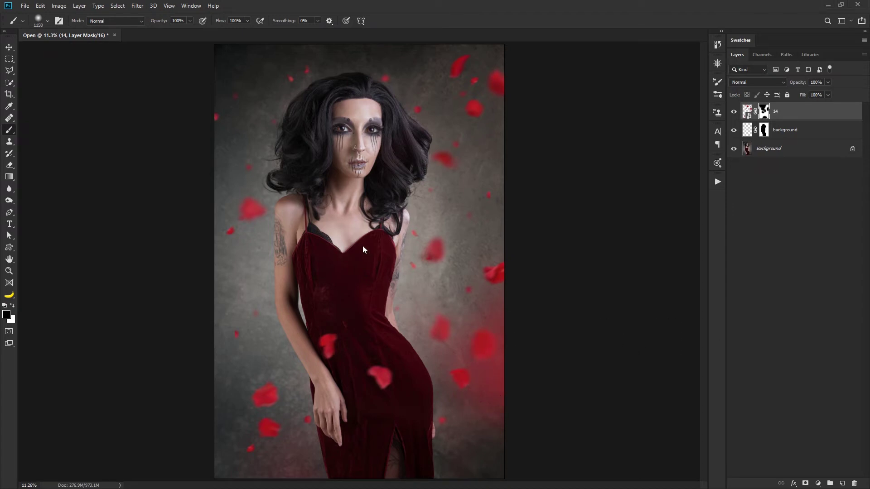
# - Paste petals as layer 22, scale them to fill the canvas from the top-left, and add a mask
pyautogui.hotkey('ctrl', 'v')
pyautogui.hotkey('ctrl', 't')
pyautogui.moveTo(369, 209); pyautogui.dragTo(301, 93)
pyautogui.moveTo(369, 242)
pyautogui.mouseDown()
pyautogui.moveTo(536, 467)
pyautogui.moveTo(490, 472)
pyautogui.moveTo(504, 479)
pyautogui.mouseUp()
pyautogui.press('b')
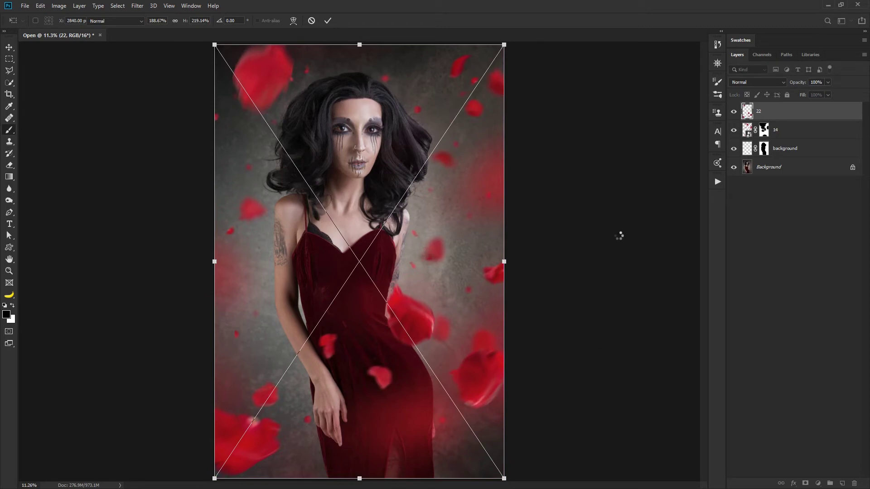
pyautogui.click(806, 483)
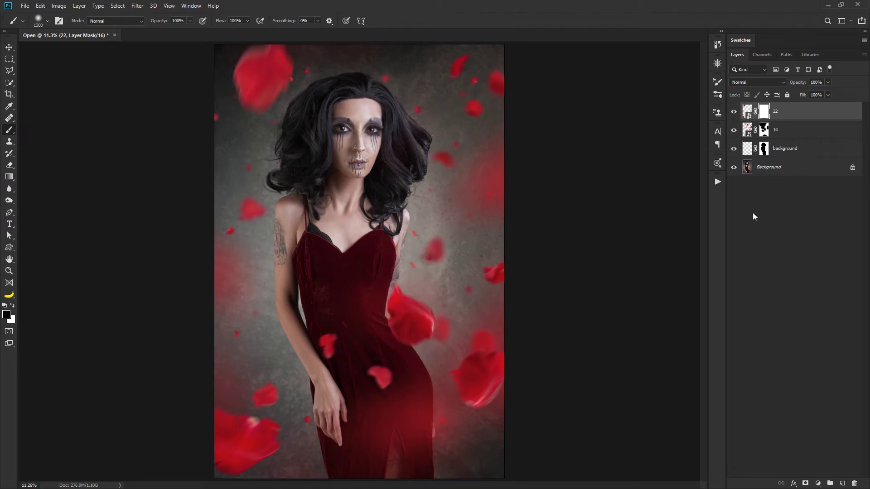
pyautogui.click(747, 113)
# - Open layer 22's smart object, apply Gaussian Blur to the petals, then save and close 22.png
pyautogui.doubleClick(747, 113)
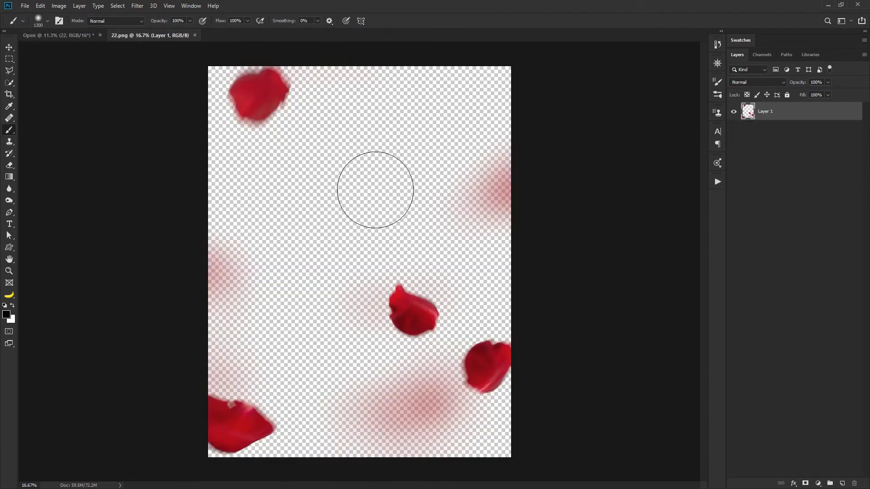
pyautogui.click(137, 5)
pyautogui.moveTo(175, 110)
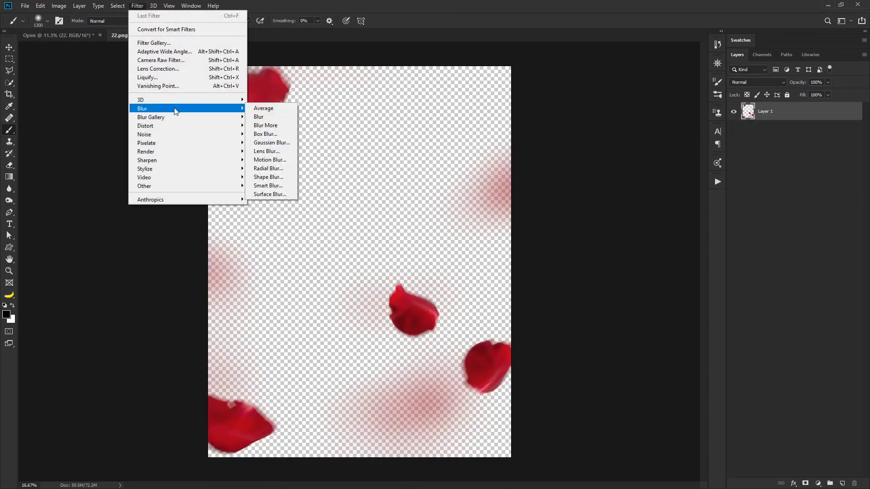
pyautogui.click(268, 142)
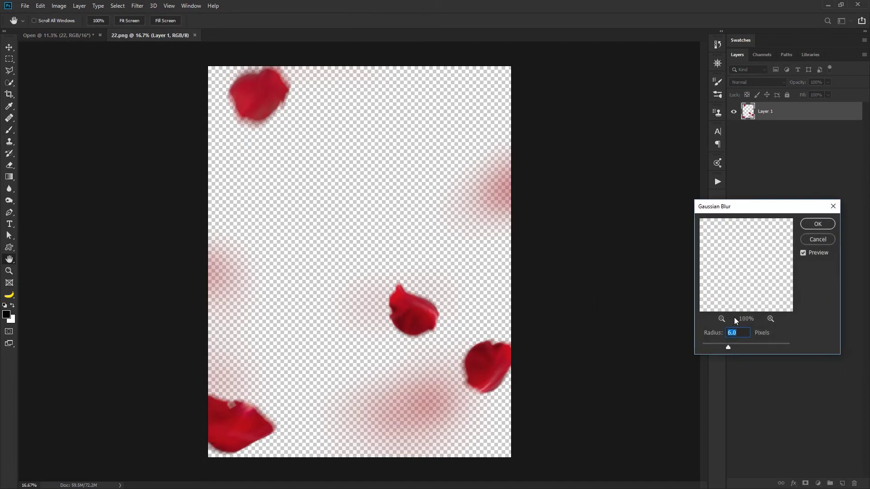
pyautogui.click(823, 226)
pyautogui.press('b')
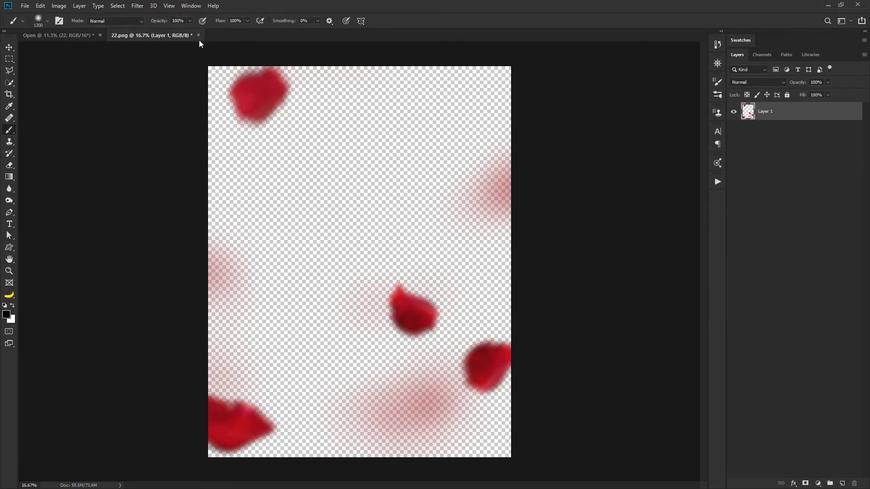
pyautogui.click(198, 35)
pyautogui.click(417, 188)
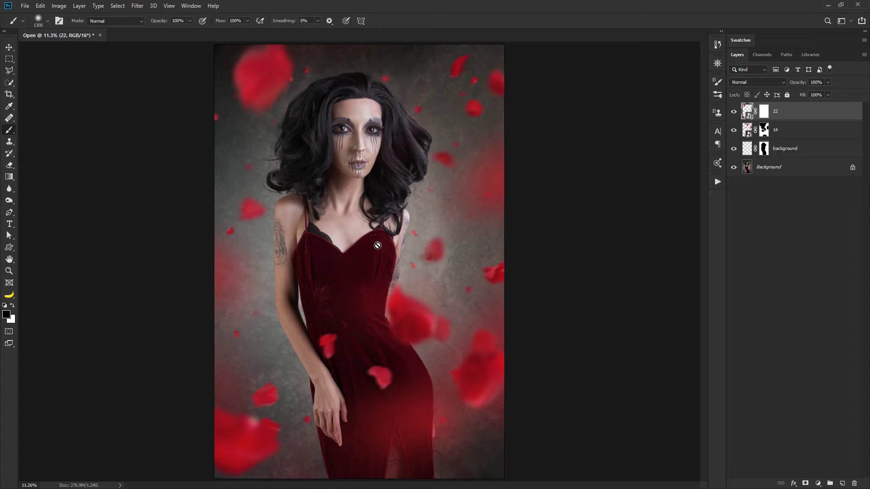
pyautogui.press('z')
pyautogui.moveTo(420, 120)
pyautogui.mouseDown()
pyautogui.moveTo(565, 169)
pyautogui.moveTo(464, 295)
pyautogui.mouseUp()
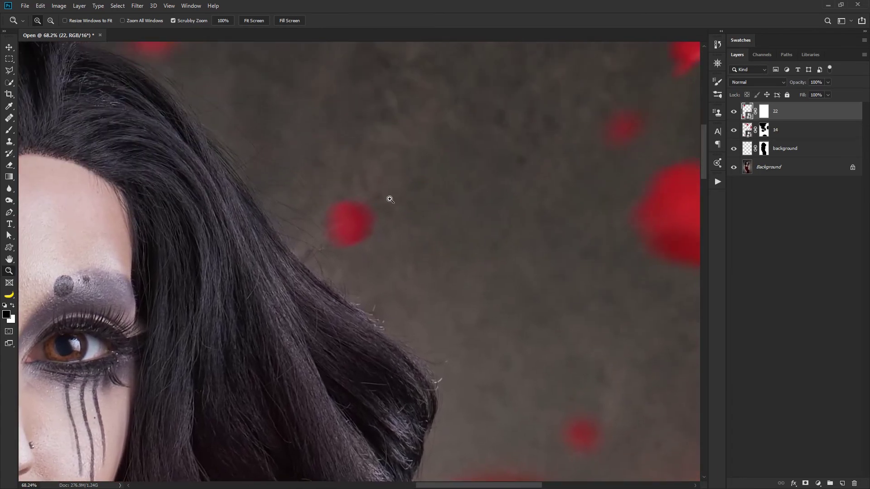
pyautogui.moveTo(373, 249); pyautogui.dragTo(331, 335)
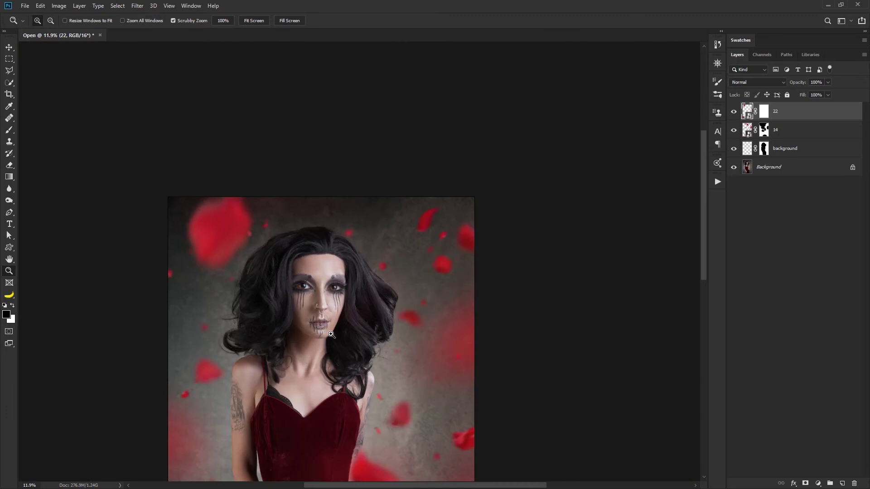
pyautogui.doubleClick(9, 259)
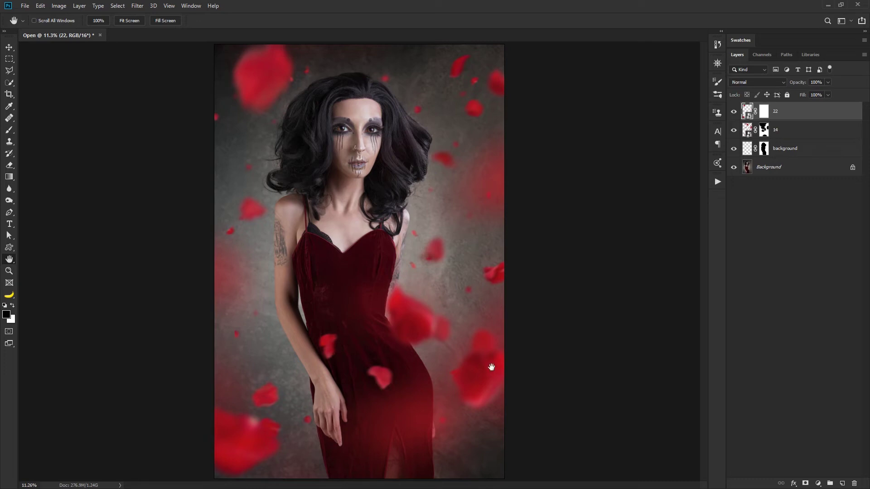
# - Rename layer 22 to 'foreground' and layer 14 to 'middle ground'
pyautogui.doubleClick(775, 112)
pyautogui.write('round')
pyautogui.press('Return')
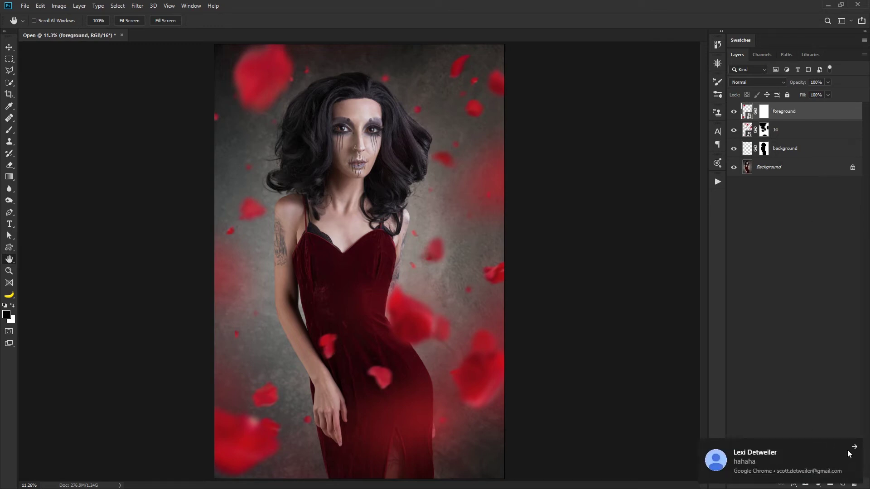
pyautogui.click(776, 132)
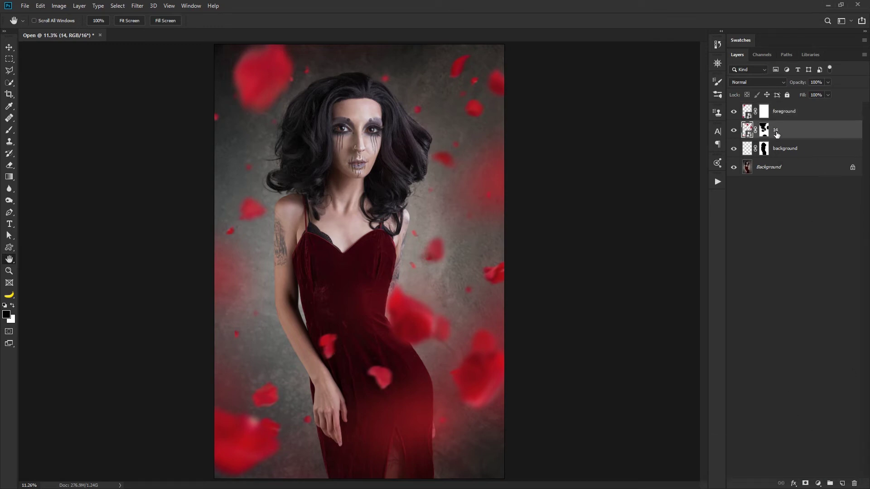
pyautogui.doubleClick(776, 131)
pyautogui.write('middle ground')
pyautogui.press('Return')
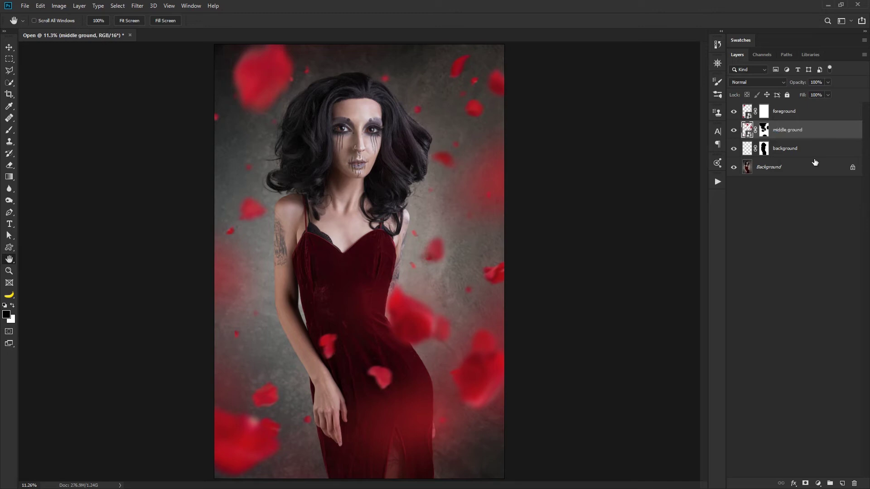
# - Group the background, middle ground and foreground layers into a group named 'petals'
pyautogui.keyDown('shift'); pyautogui.click(824, 149); pyautogui.keyUp('shift')
pyautogui.keyDown('shift'); pyautogui.click(816, 113); pyautogui.keyUp('shift')
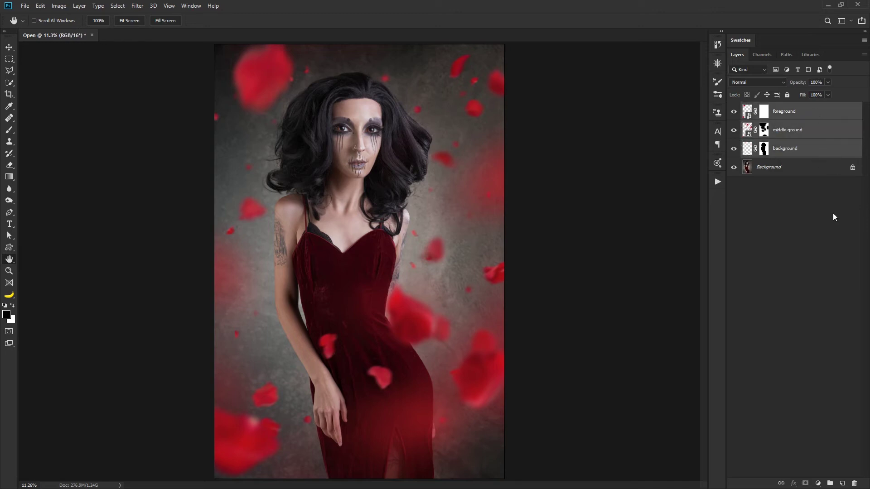
pyautogui.click(830, 484)
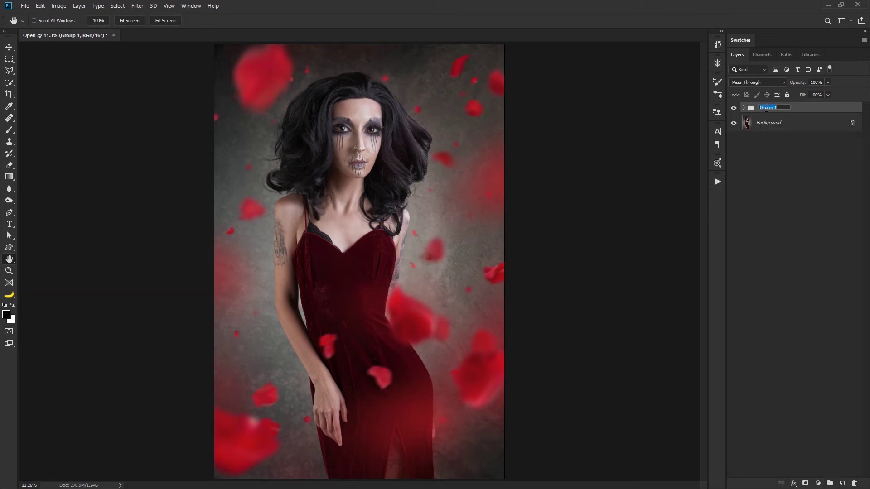
pyautogui.write('petals')
pyautogui.press('Return')
# - Add a Hue/Saturation adjustment layer above the petals group and clip it to the petals
pyautogui.click(743, 108)
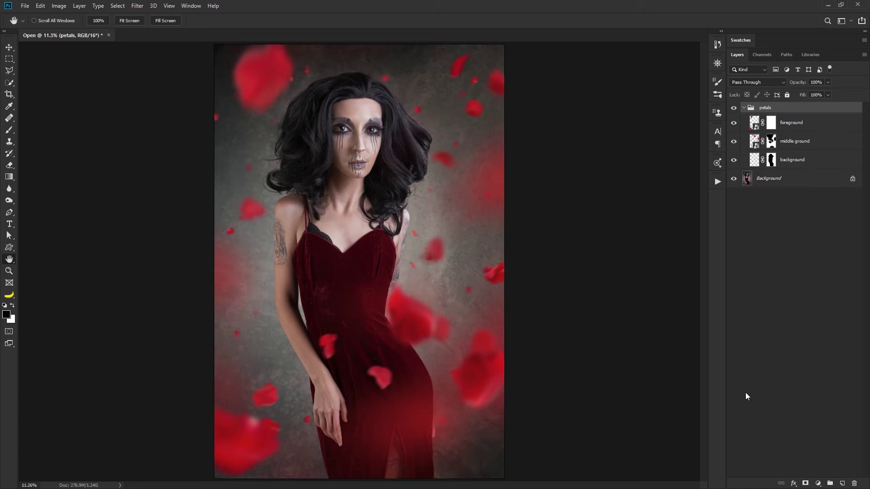
pyautogui.click(818, 483)
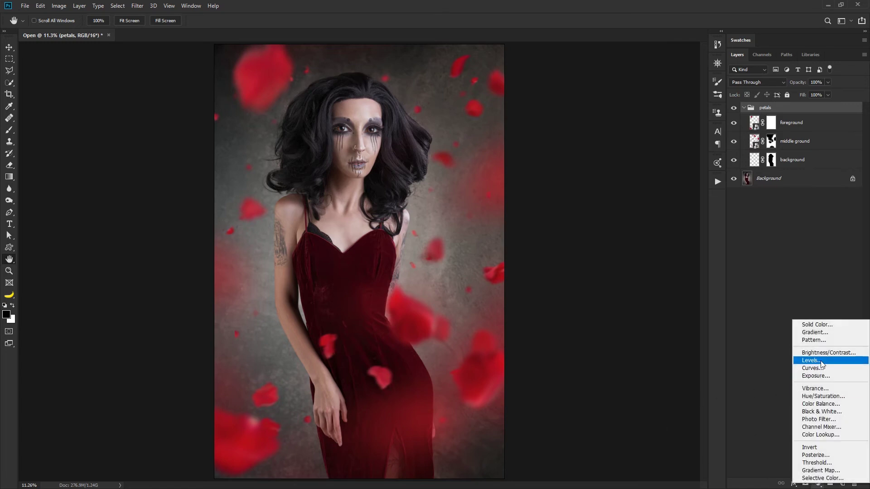
pyautogui.click(819, 395)
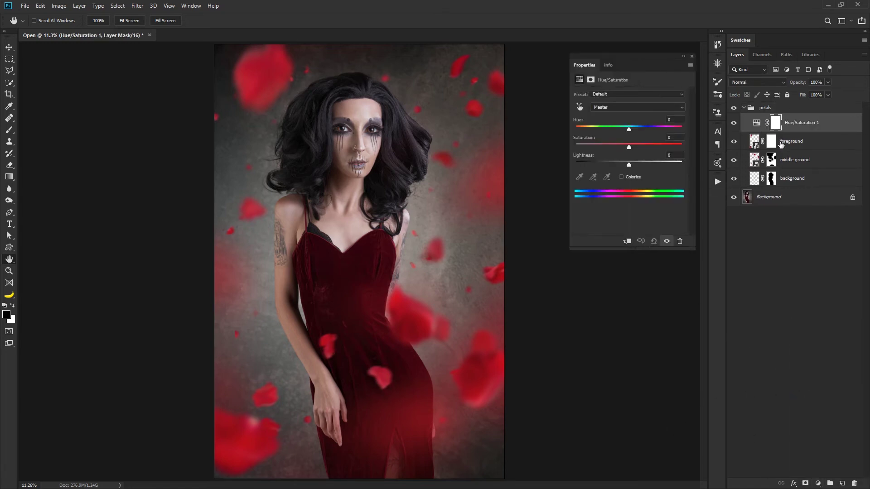
pyautogui.moveTo(805, 123); pyautogui.dragTo(799, 101)
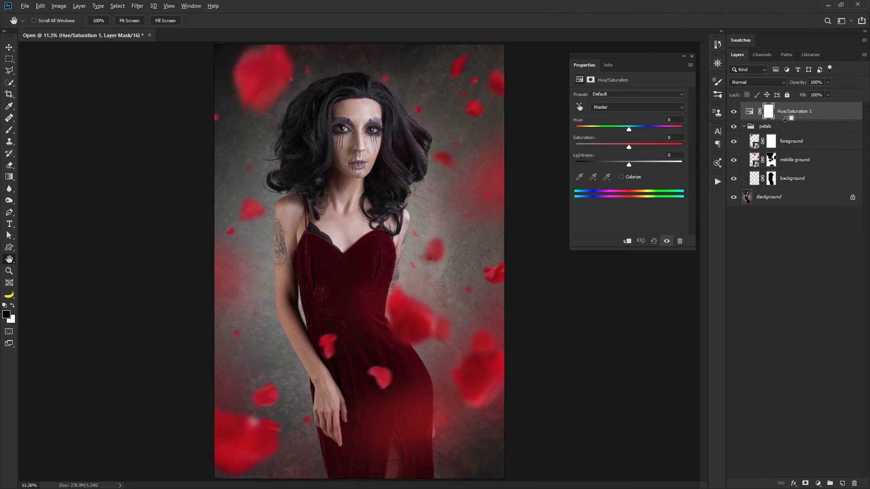
pyautogui.click(628, 242)
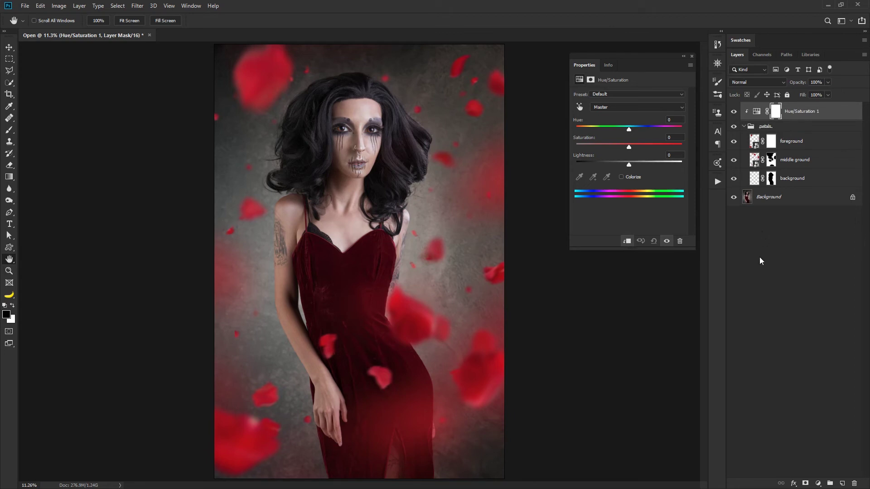
pyautogui.click(756, 113)
pyautogui.click(692, 56)
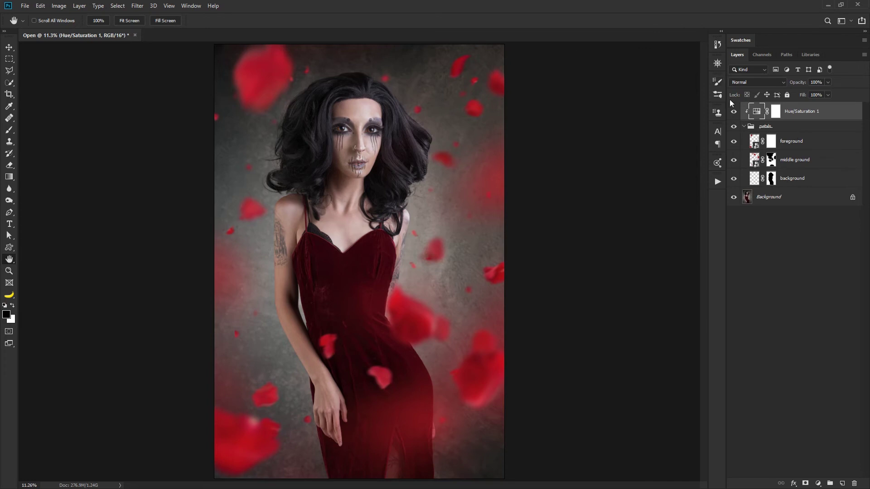
# - Check the background layer's mask on its own, then select Hue/Saturation 1
pyautogui.keyDown('alt'); pyautogui.click(771, 179); pyautogui.keyUp('alt')
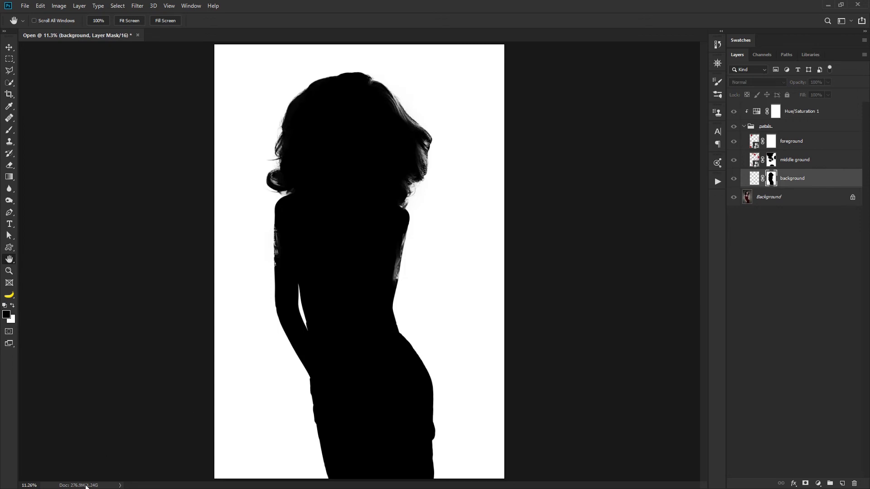
pyautogui.keyDown('alt'); pyautogui.click(772, 181); pyautogui.keyUp('alt')
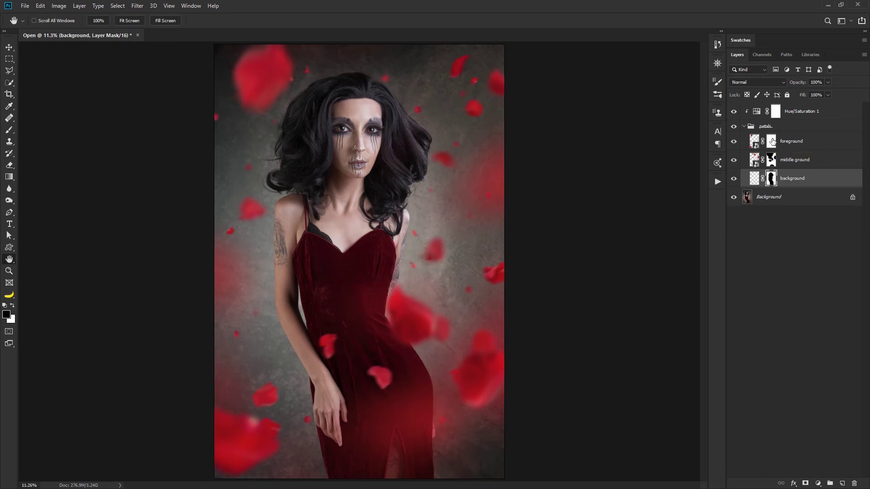
pyautogui.click(777, 114)
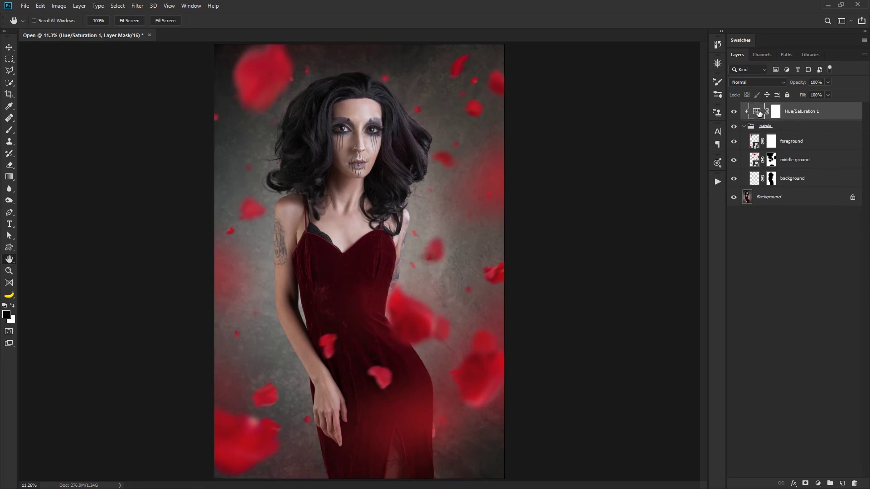
# - Set the petals' Hue/Saturation to Hue 0, Saturation -35 and Lightness -50
pyautogui.doubleClick(757, 111)
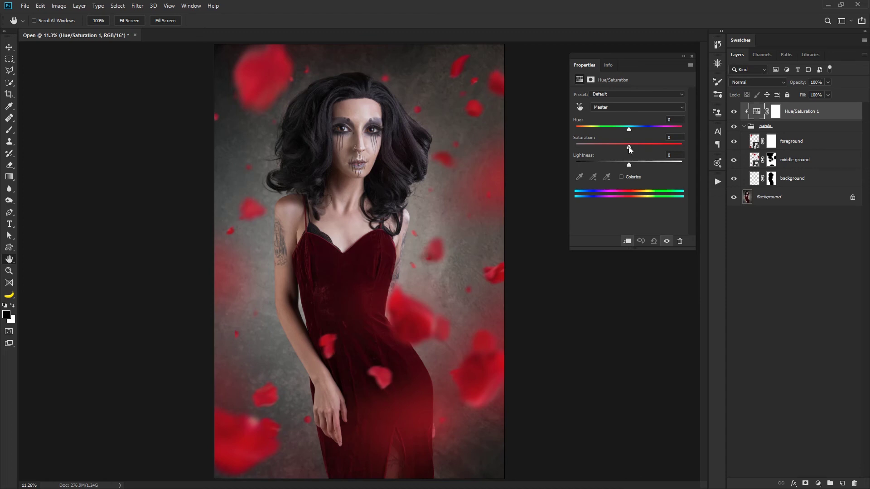
pyautogui.moveTo(629, 146); pyautogui.dragTo(613, 172)
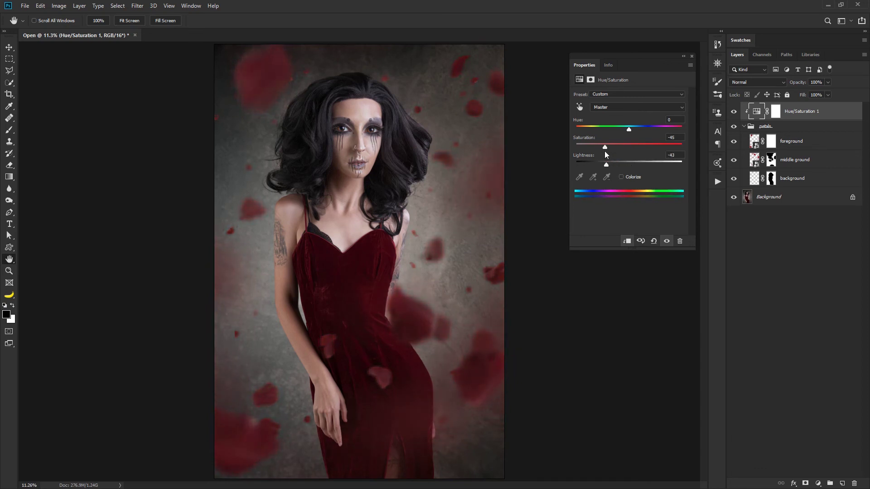
pyautogui.moveTo(630, 129)
pyautogui.mouseDown()
pyautogui.moveTo(601, 132)
pyautogui.moveTo(616, 132)
pyautogui.mouseUp()
pyautogui.doubleClick(576, 120)
pyautogui.moveTo(606, 165); pyautogui.dragTo(602, 166)
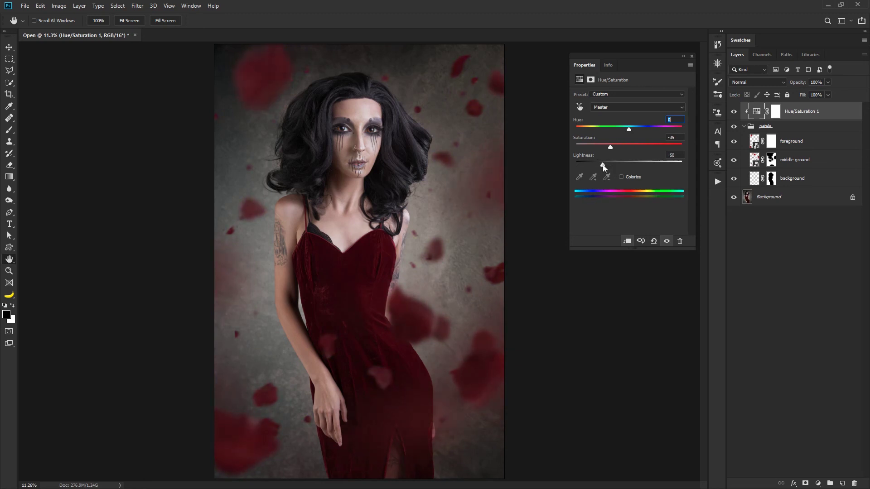
pyautogui.click(692, 56)
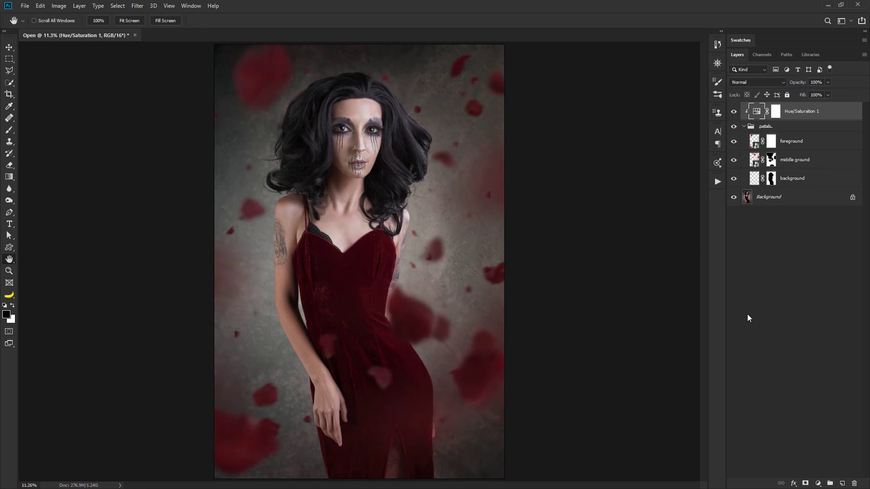